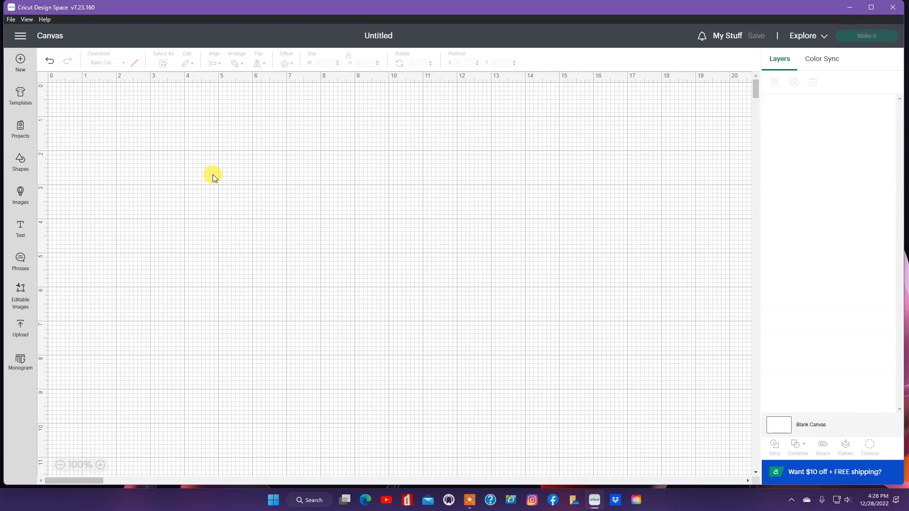
- Add a rounded square to the canvas and move it to about X 7.68 in, Y 2.69 in
click(20, 161)
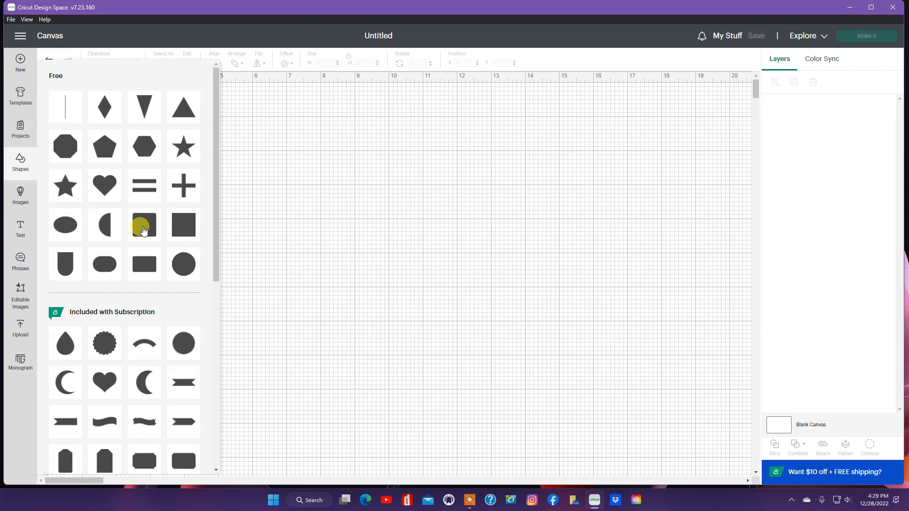
click(142, 227)
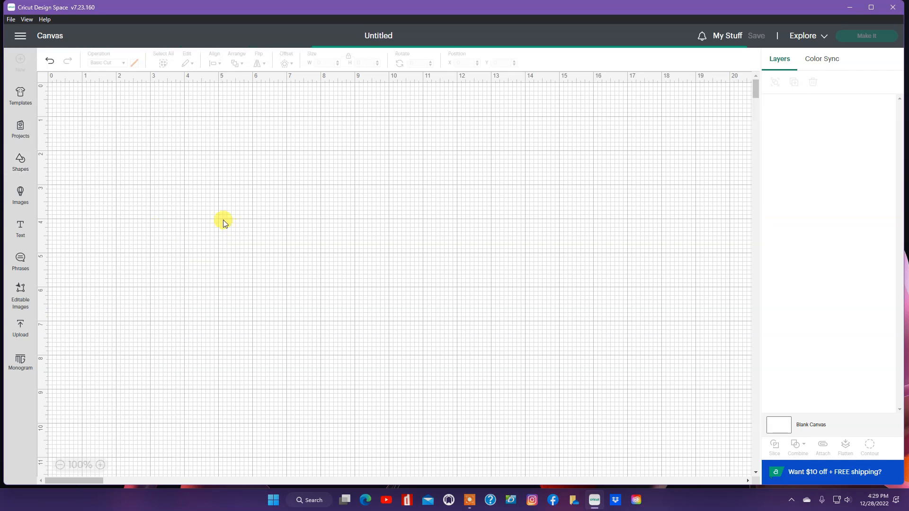
drag(121, 152, 365, 228)
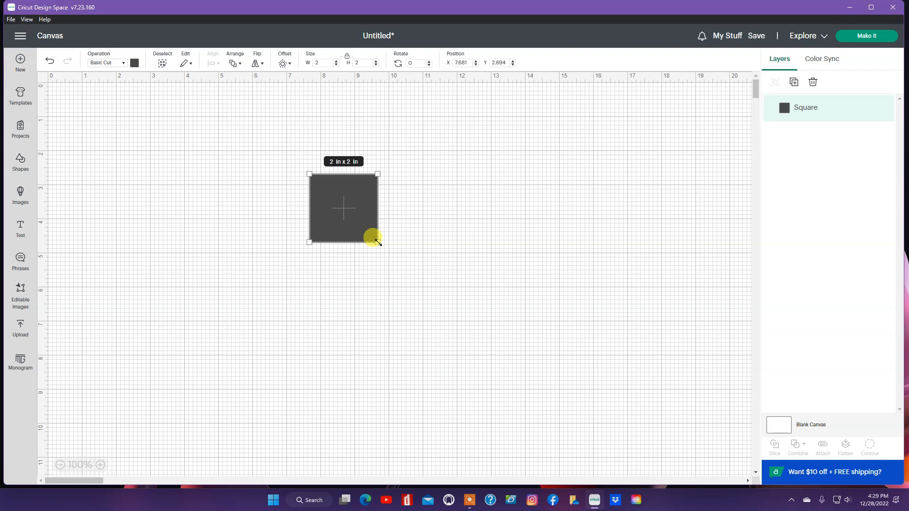
- Unlock the rounded square's proportions, size it 4 in wide by 5 in high, and move it to about X 6.33 in, Y 2.06 in
click(347, 58)
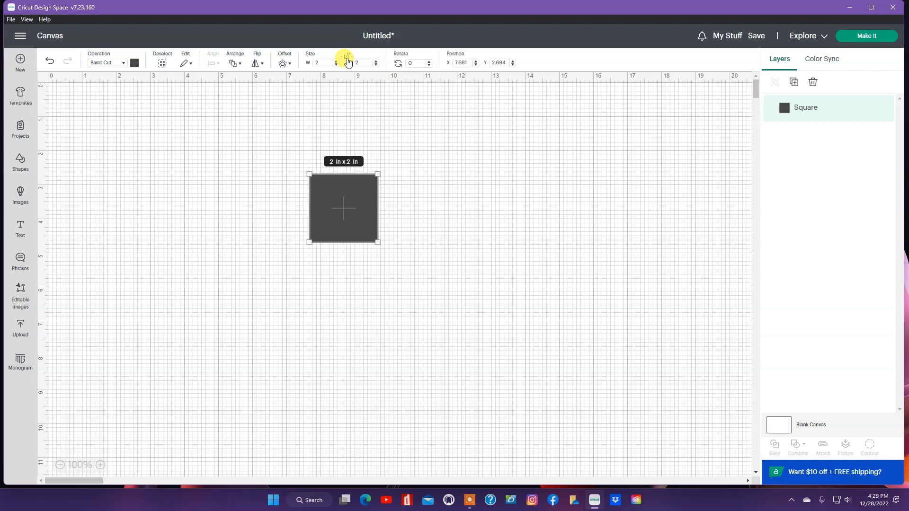
click(322, 64)
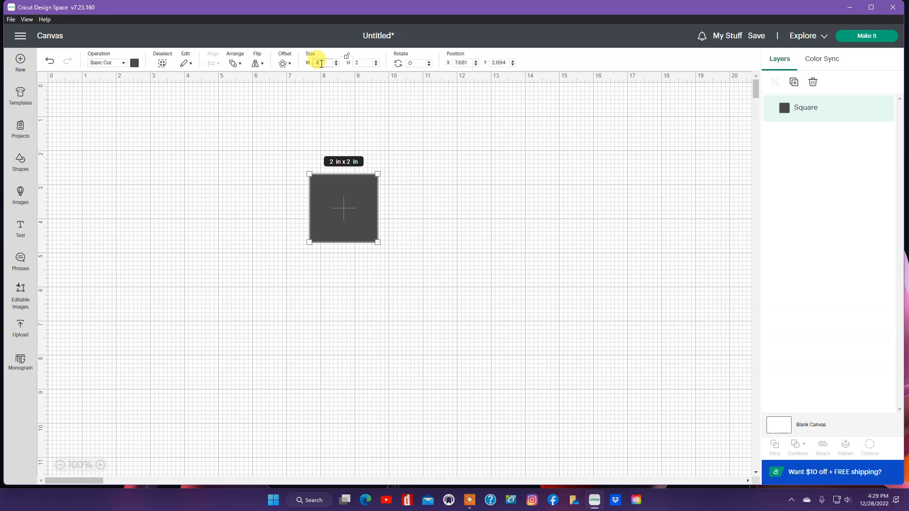
text(4)
key(Tab)
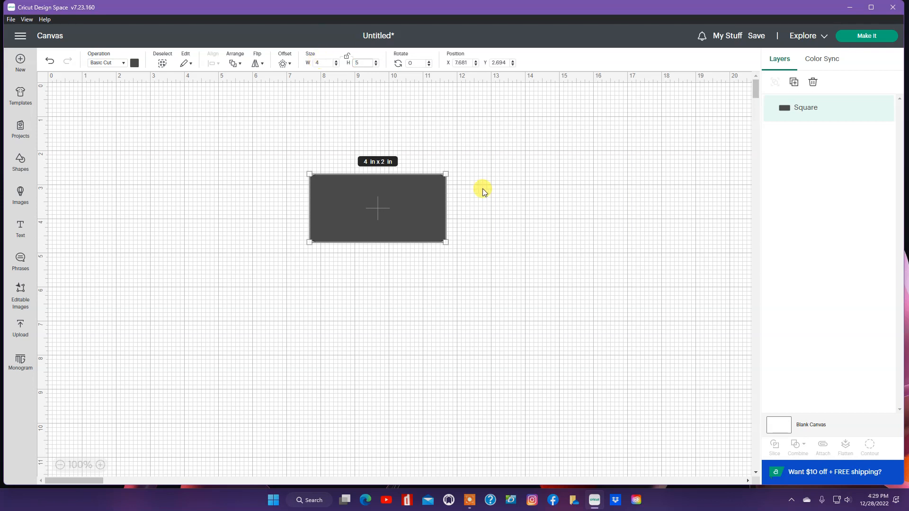
key(Tab)
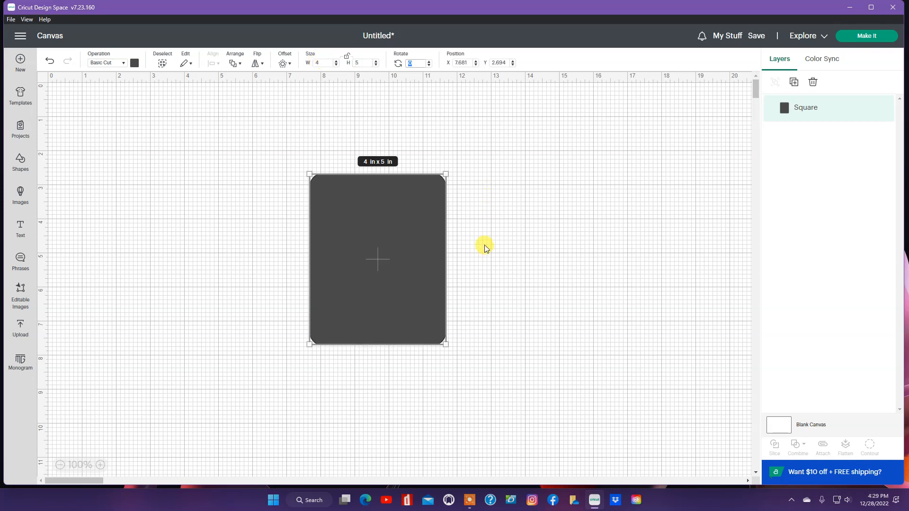
drag(372, 295, 327, 276)
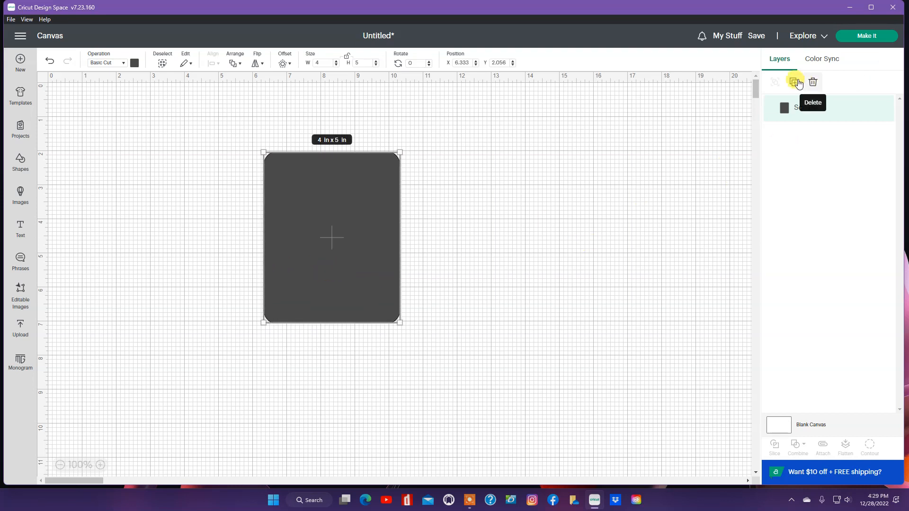
- Duplicate the 4 x 5 in rounded rectangle and place the copy directly to the right of the original, tops level
click(794, 84)
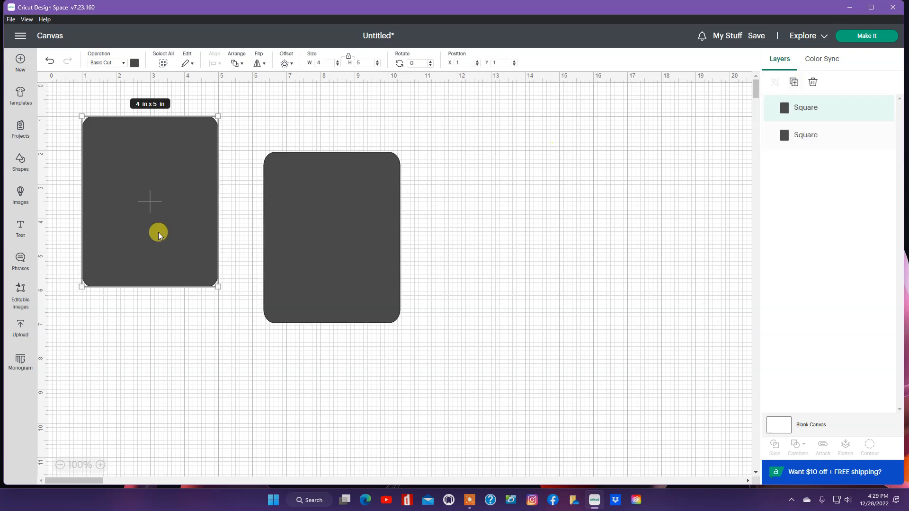
drag(157, 234, 494, 266)
click(373, 276)
drag(373, 276, 374, 275)
drag(440, 265, 434, 271)
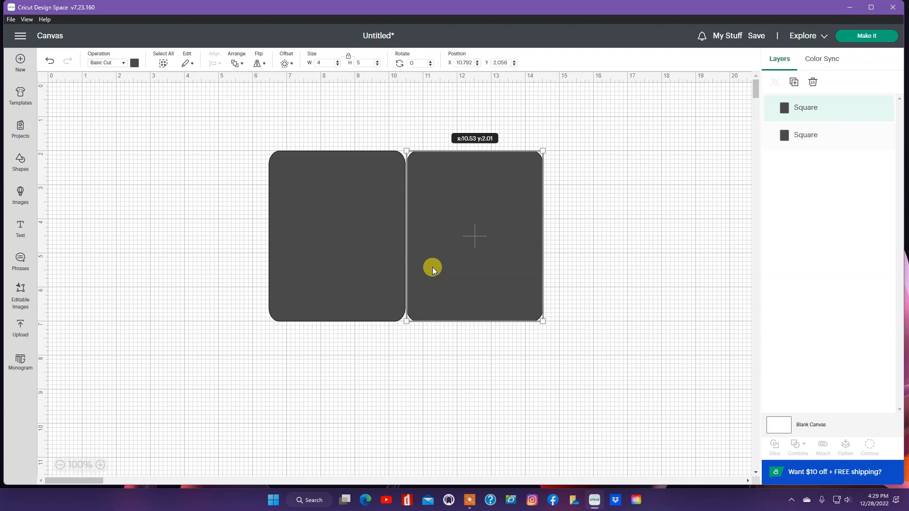
- Shift the copied rectangle slightly so its inner edge just overlaps the edge of the original
click(596, 217)
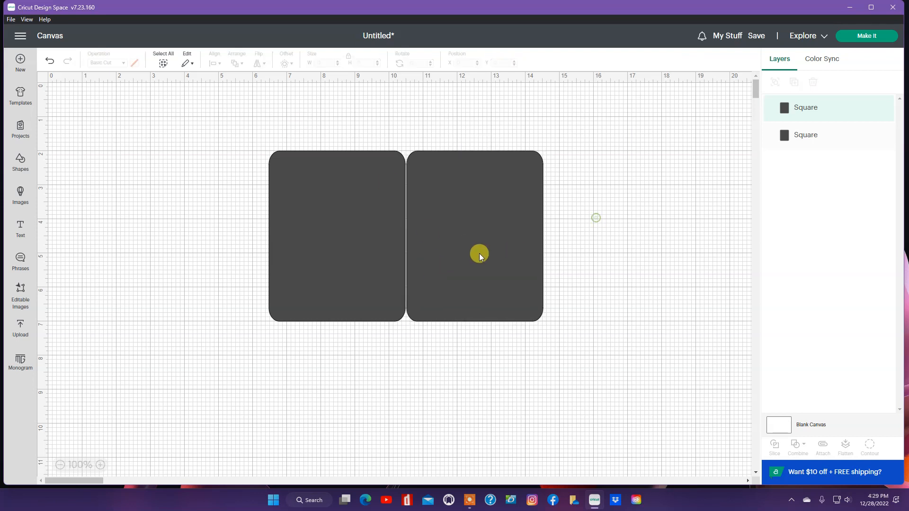
click(479, 261)
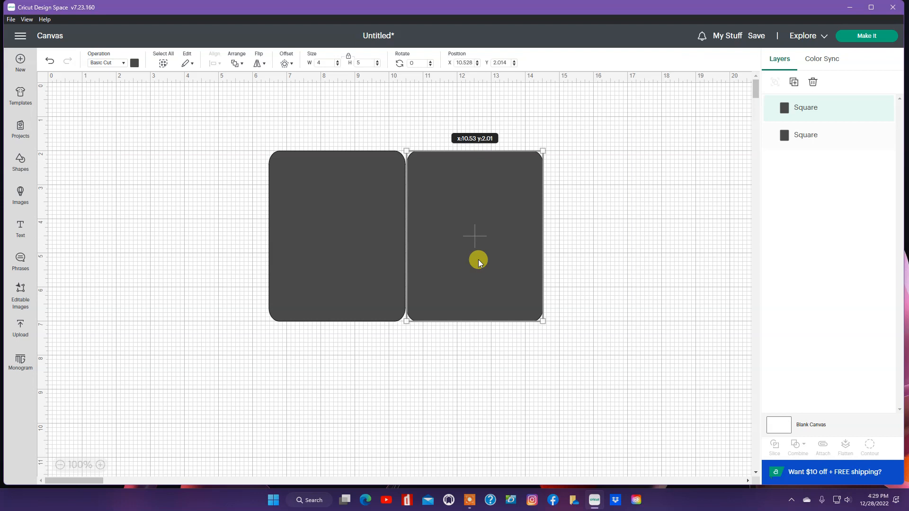
drag(478, 260, 514, 262)
click(587, 254)
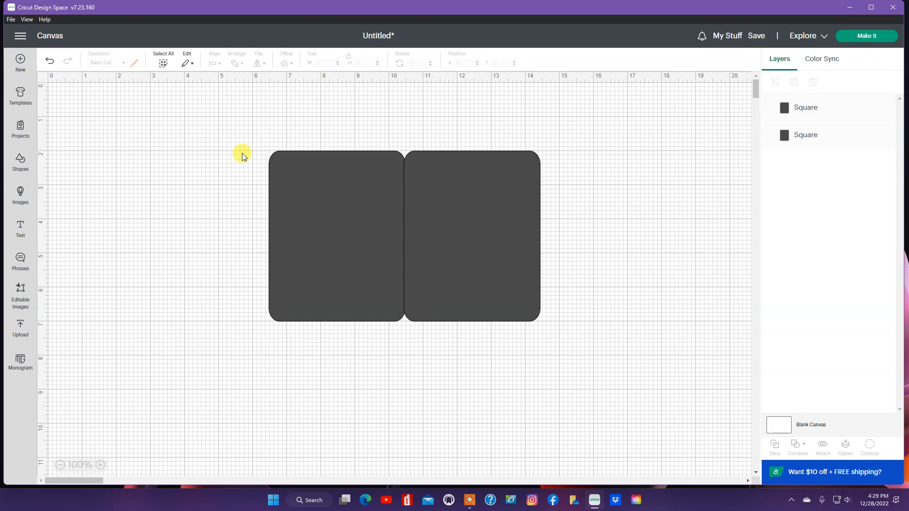
- Weld the two rounded rectangles into one shape and move it to about X 5.74 in, Y 2.08 in
drag(248, 145, 580, 354)
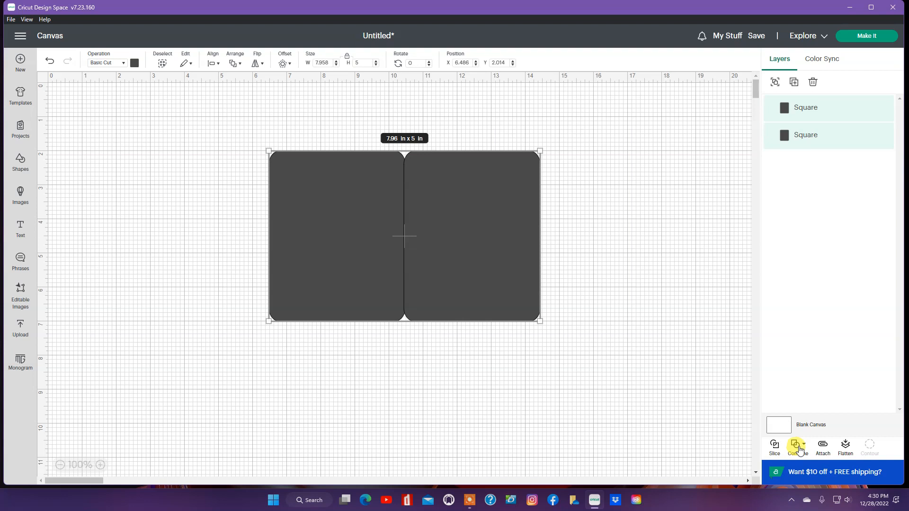
click(798, 448)
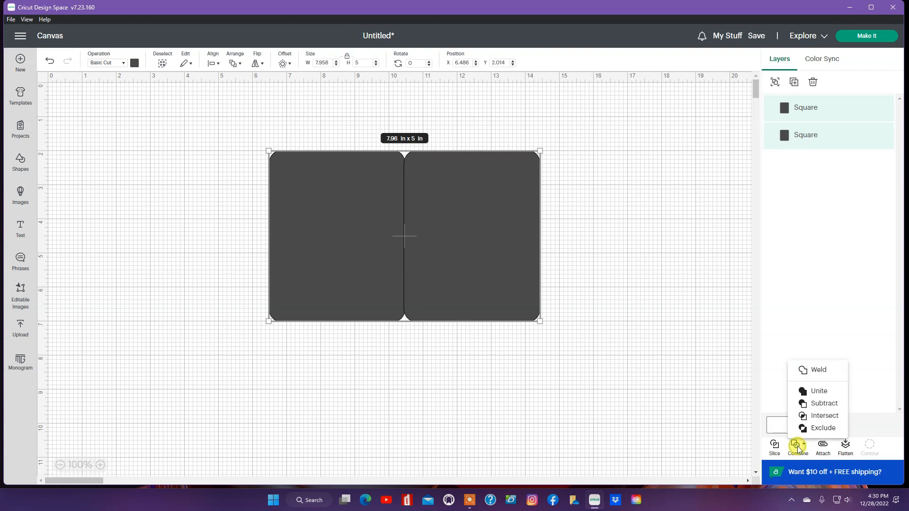
click(817, 374)
drag(494, 294, 468, 302)
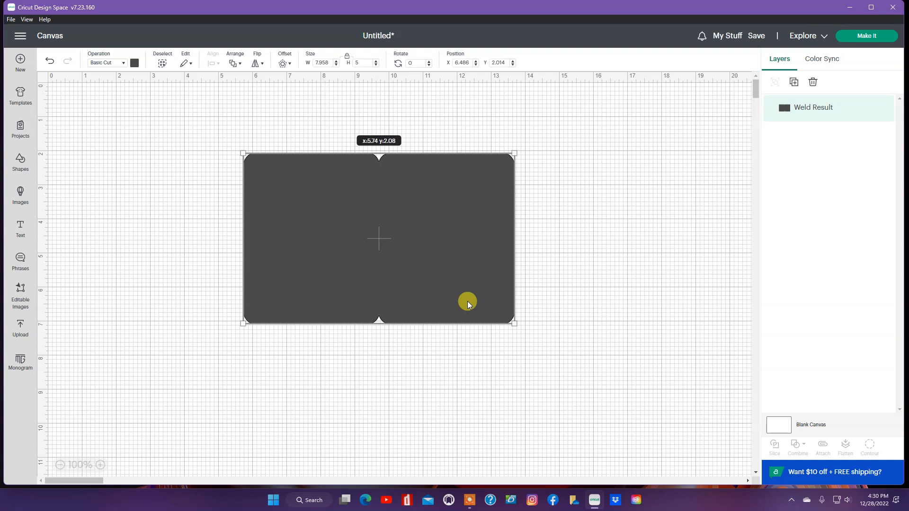
- Change the welded shape's material color to white and deselect it
click(134, 64)
click(144, 151)
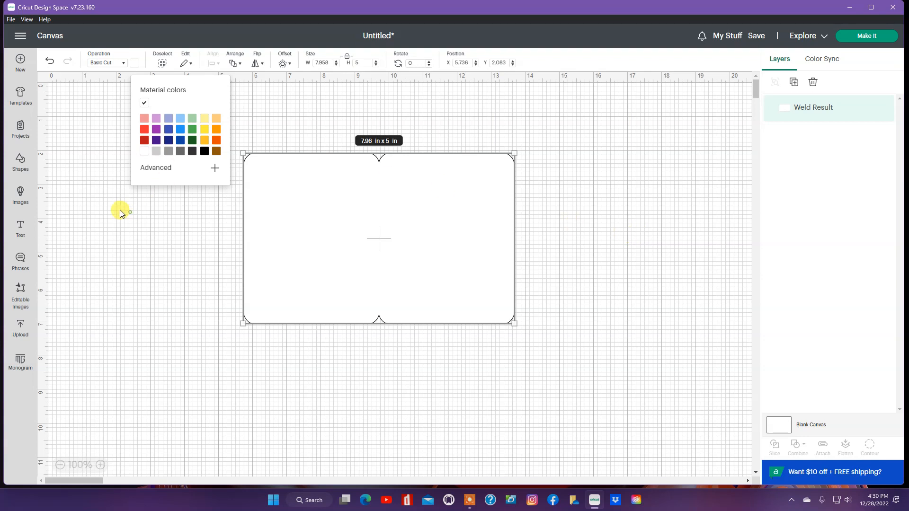
click(66, 142)
- Add a plain square with sharp corners and place it on the right half of the white shape at about X 10.68 in, Y 4.35 in
click(20, 164)
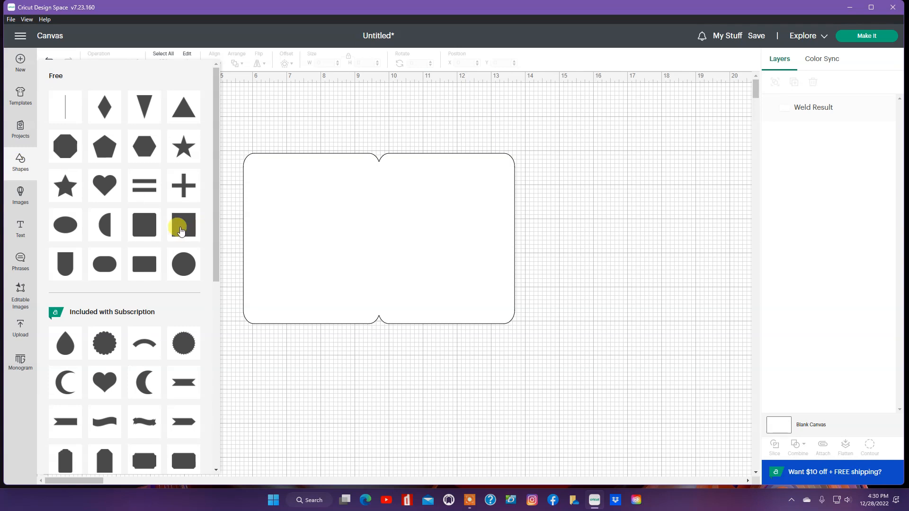
click(184, 226)
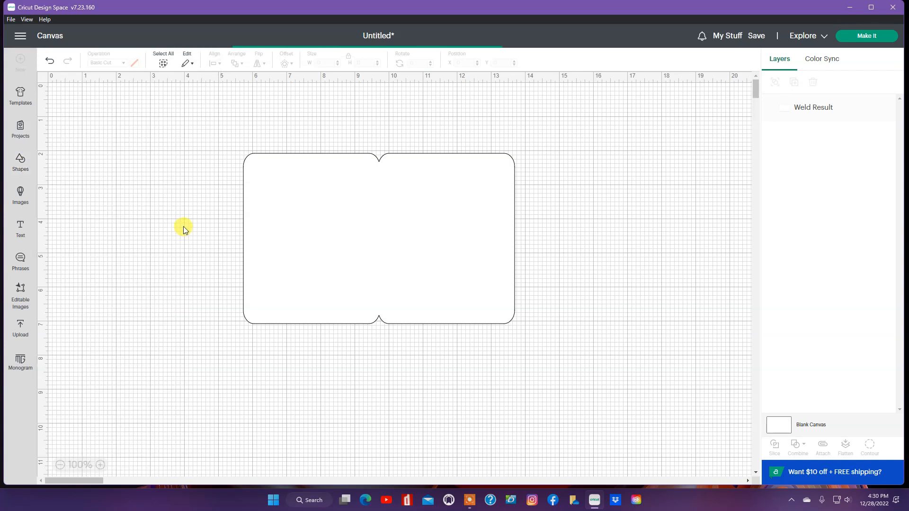
drag(145, 166, 458, 265)
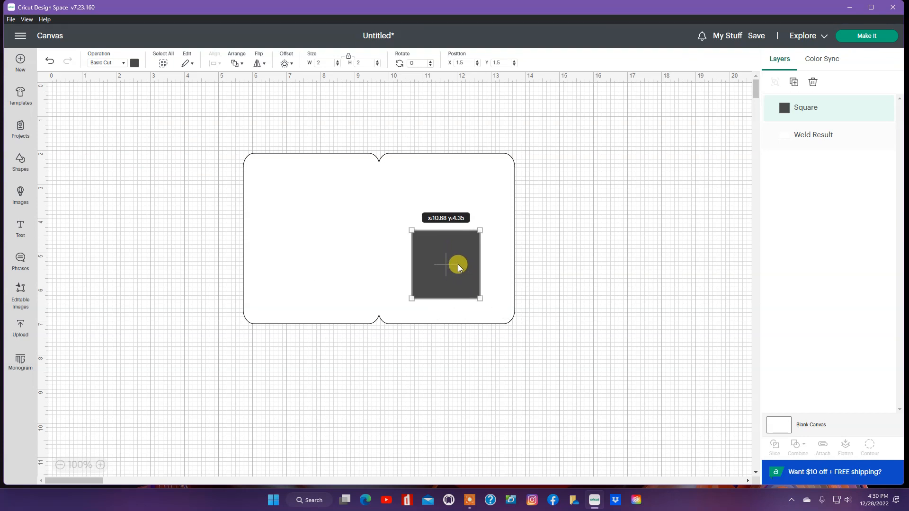
drag(458, 264, 459, 264)
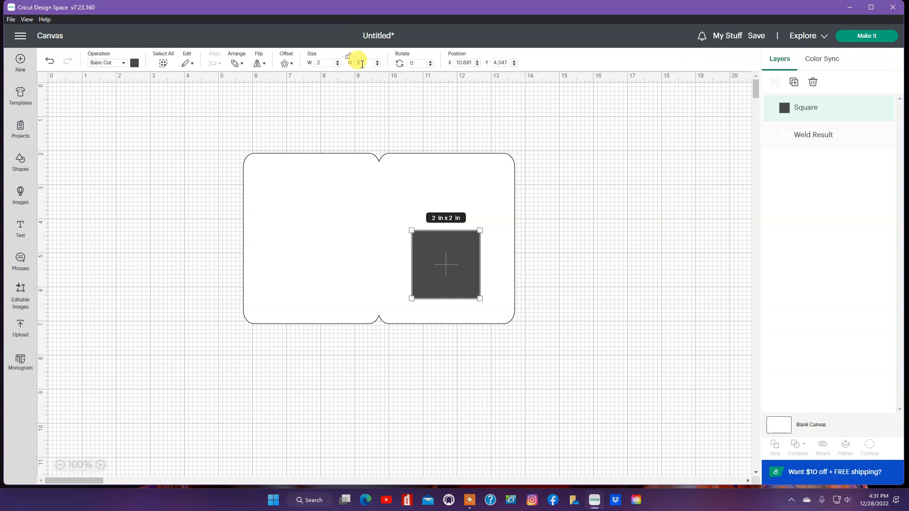
- Set the square's size to 2.8 in wide by 0.8 in high with proportions unlocked
click(331, 63)
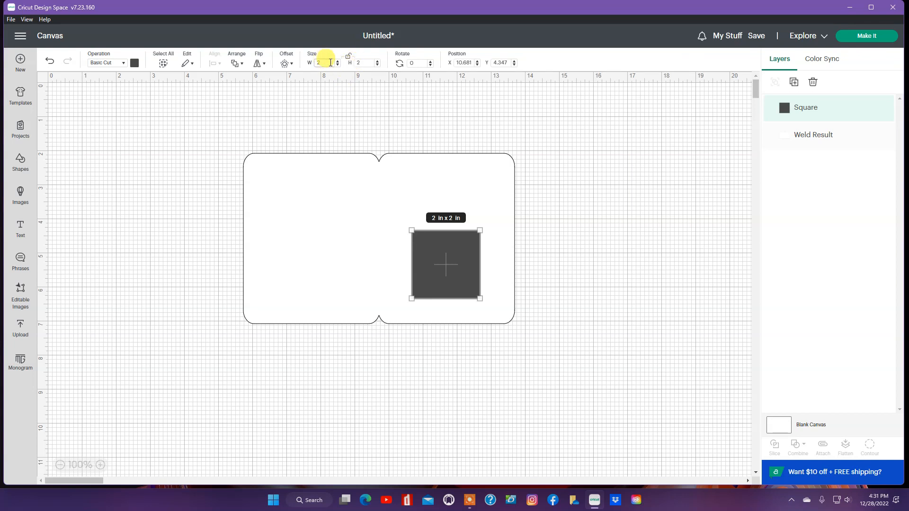
text(.8)
key(Tab)
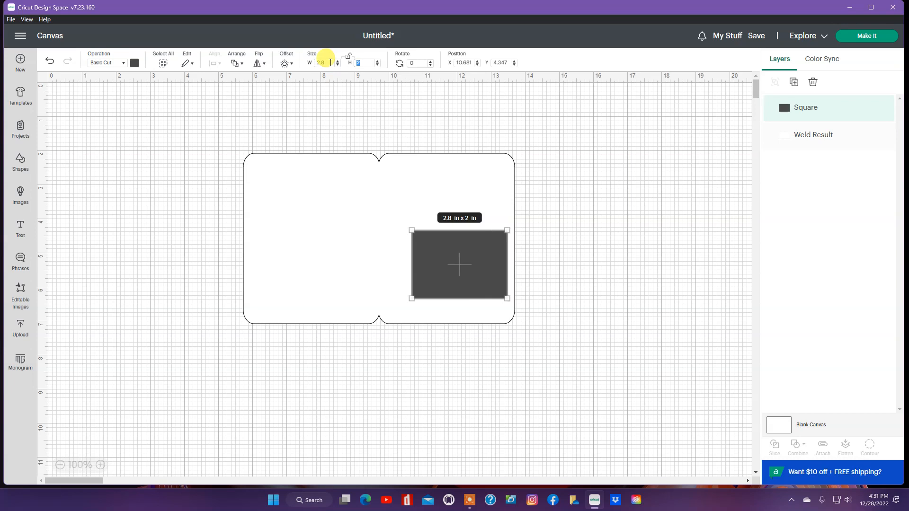
key(BackSpace)
text(.8)
key(Tab)
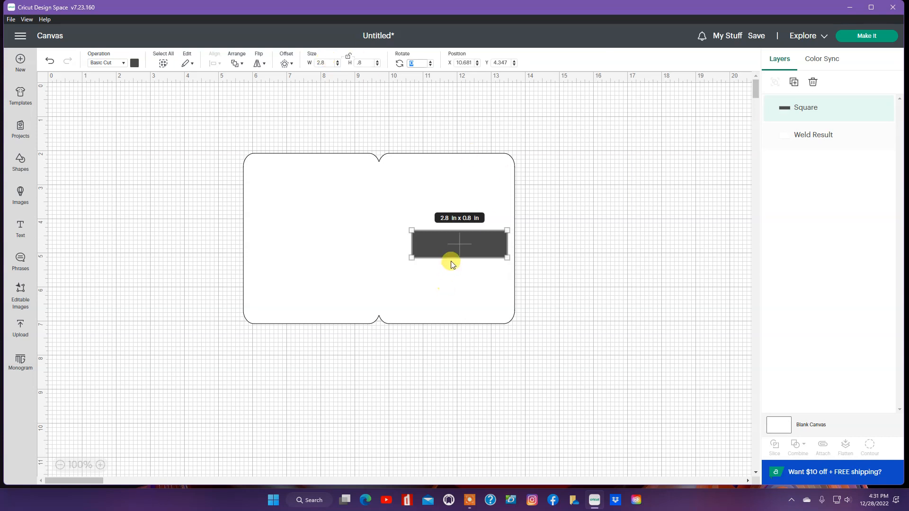
- Move the dark rectangle to the lower part of the shape's right half, at about X 10.28 in, Y 5.67 in
drag(452, 250, 438, 295)
click(477, 289)
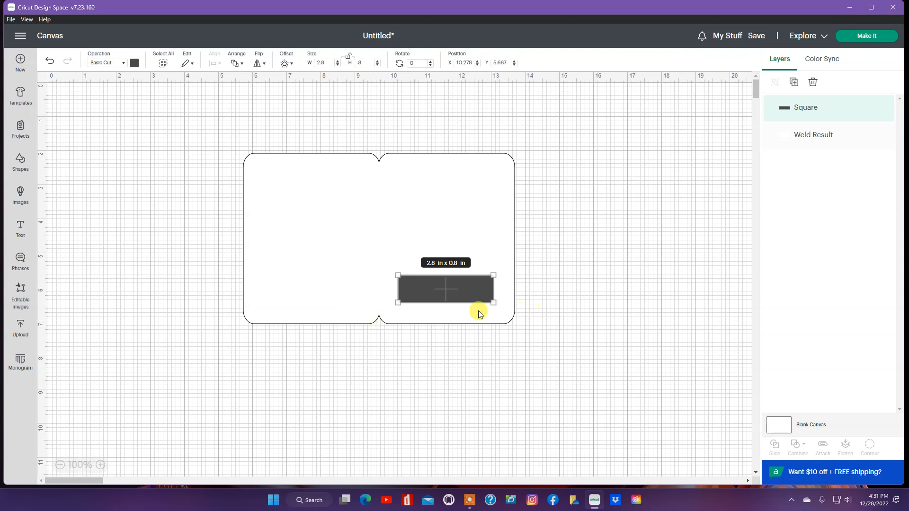
click(544, 308)
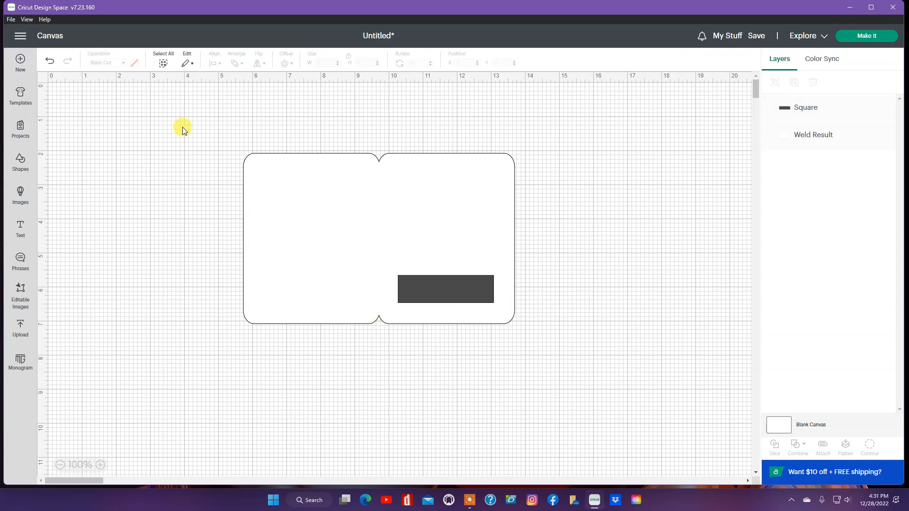
- Subtract the dark rectangle from the white welded shape to cut a window, and move the result to about X 5.18 in, Y 2.14 in
drag(320, 178, 559, 385)
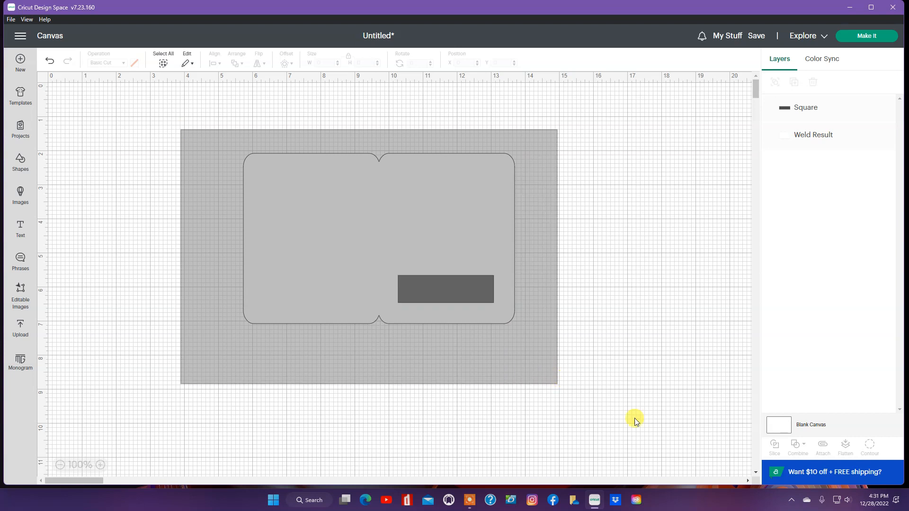
click(801, 447)
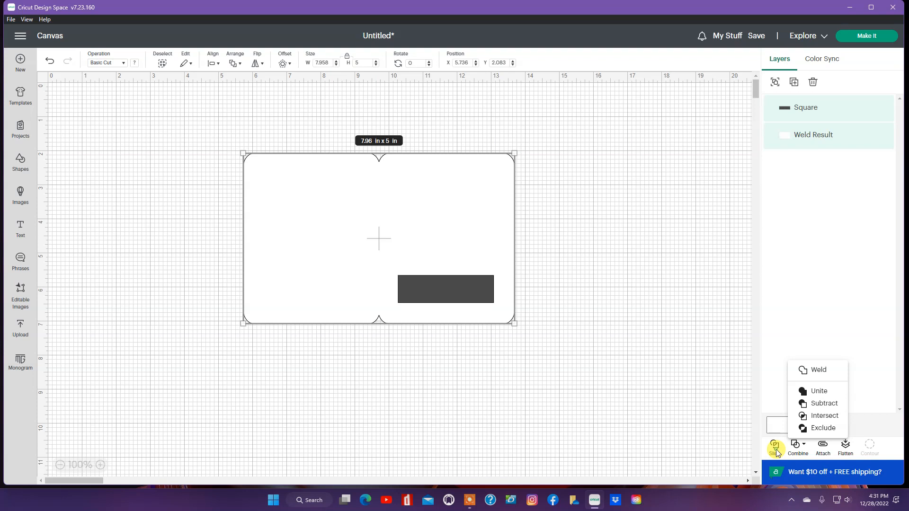
click(798, 444)
click(808, 407)
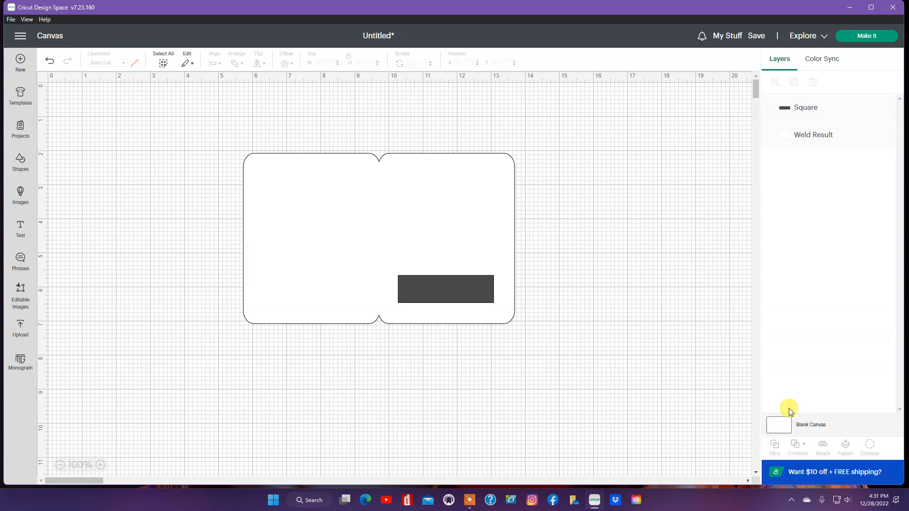
drag(424, 245, 400, 228)
drag(440, 205, 445, 223)
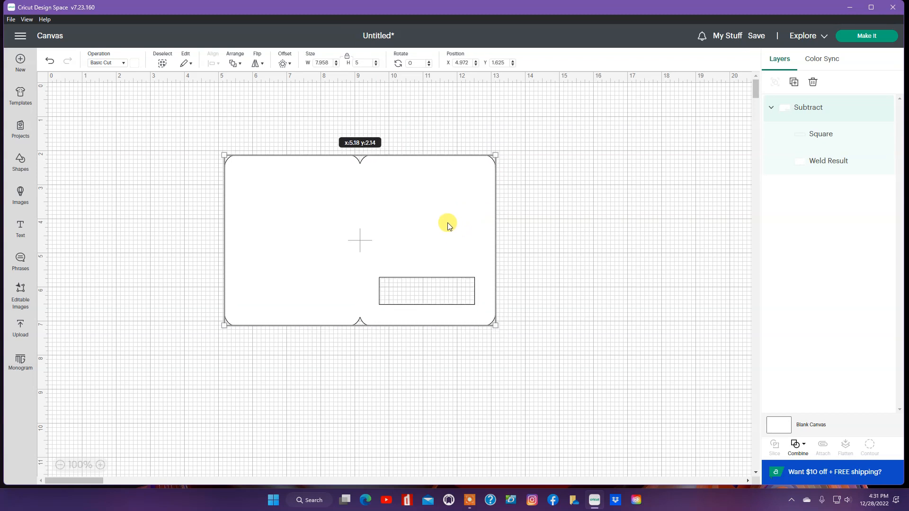
click(432, 294)
click(621, 280)
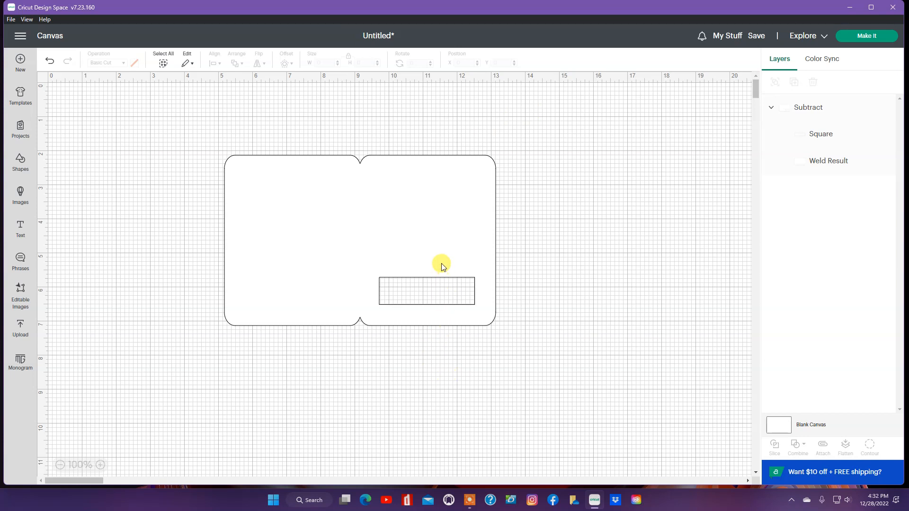
- Browse all uploaded images matching "mermaid" and add the curly-haired mermaid wreath frame to the canvas
click(20, 326)
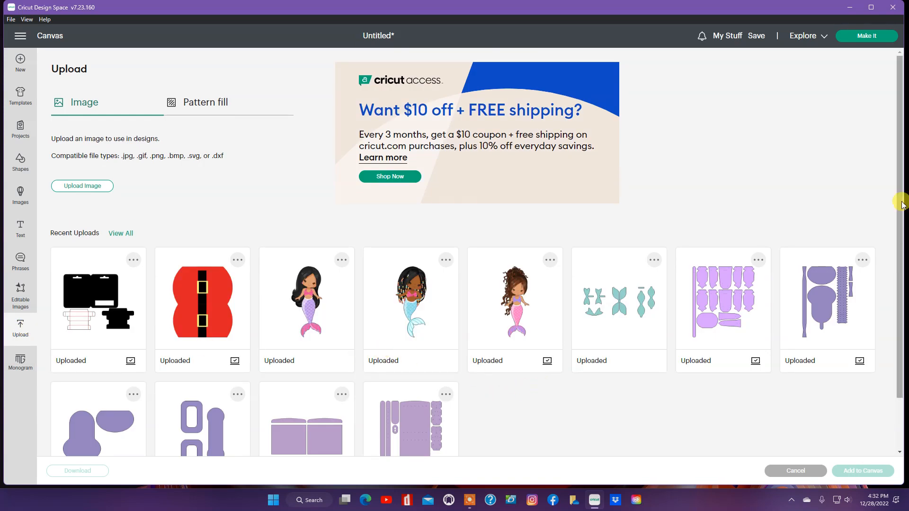
click(120, 235)
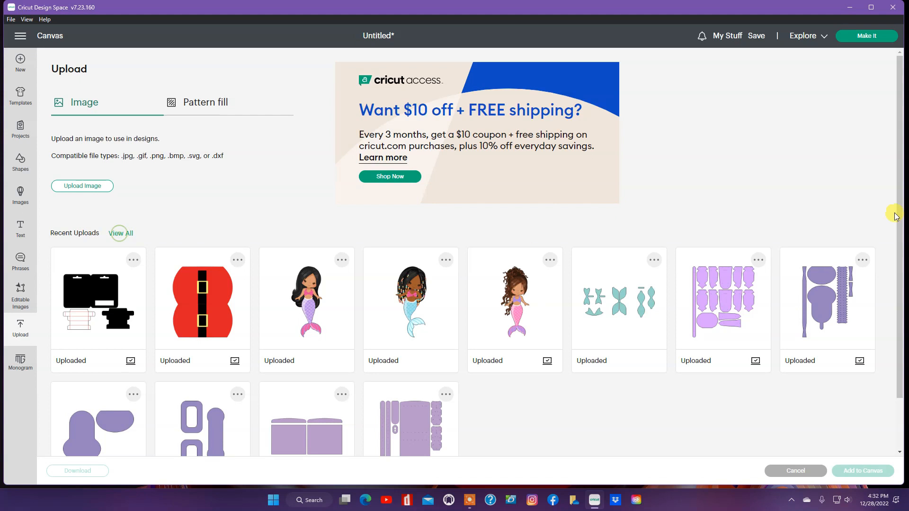
drag(900, 209, 900, 289)
mouse_move(430, 315)
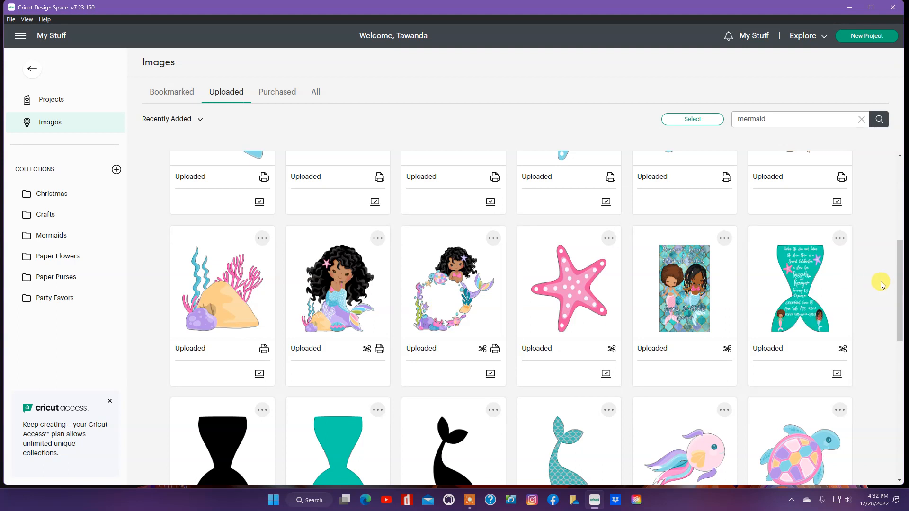
mouse_move(899, 286)
mouse_down()
mouse_move(902, 201)
mouse_move(905, 282)
mouse_up()
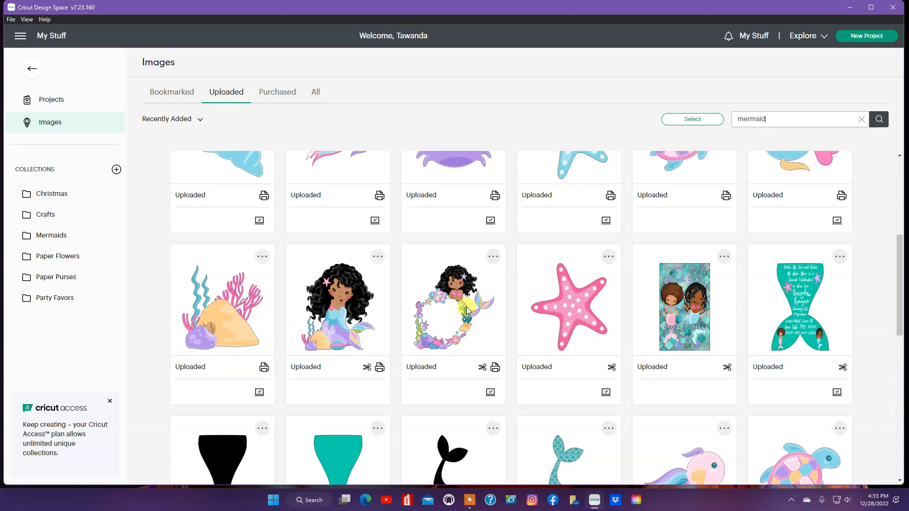
mouse_move(457, 314)
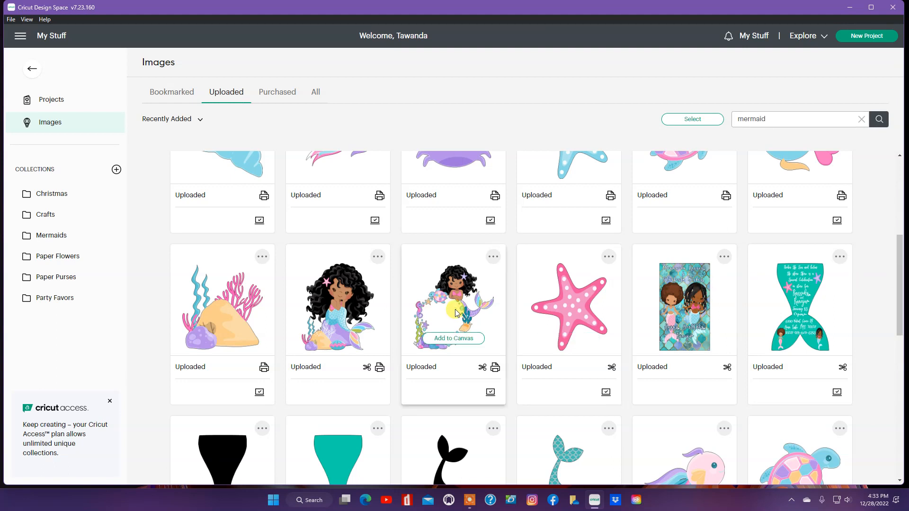
click(464, 339)
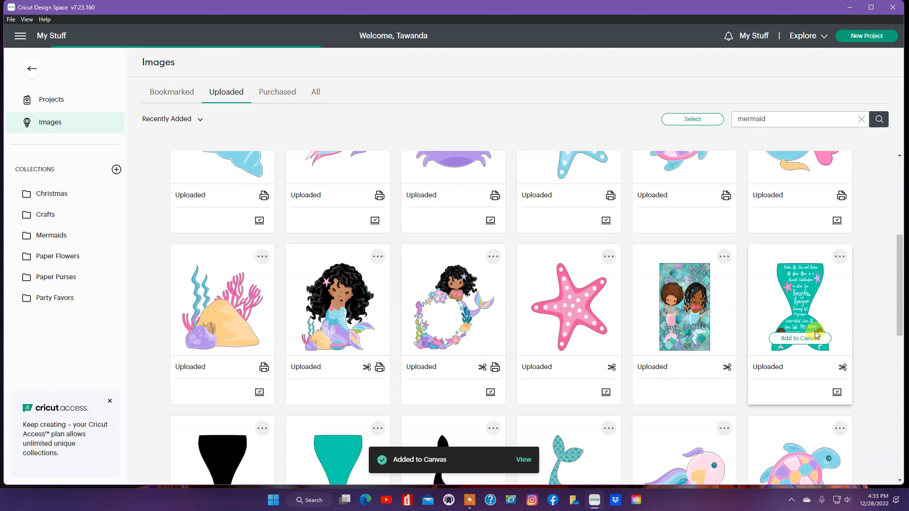
- Add the pink fish and the blue starfish from the uploaded mermaid images to the canvas
drag(902, 292, 902, 243)
mouse_move(362, 303)
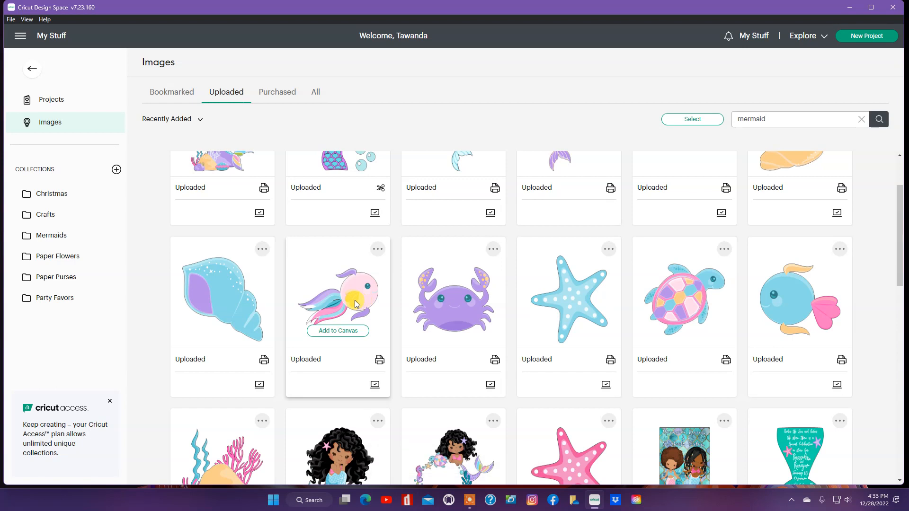
click(344, 327)
click(571, 335)
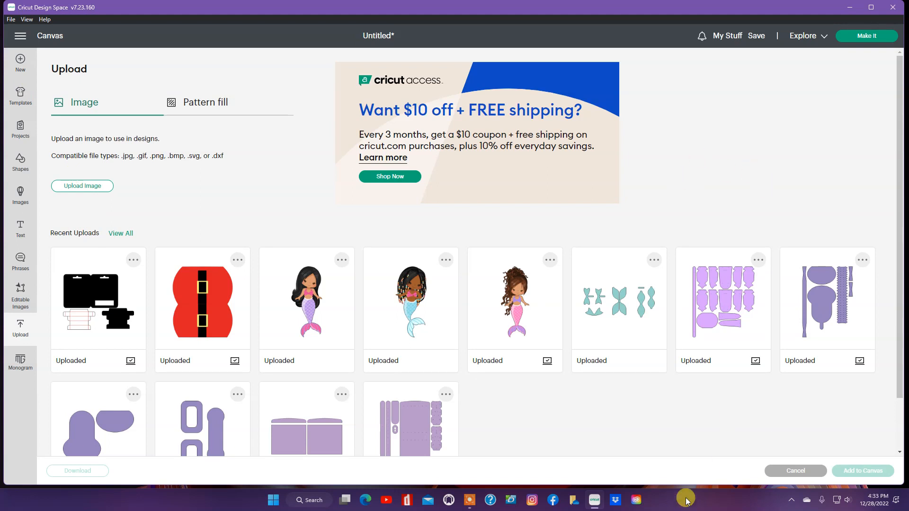
- Return to the canvas, shrink the fish and the starfish (about 1.02 by 1.07 in), and set both aside in the blank area beside the card
click(781, 470)
drag(428, 275, 390, 259)
drag(64, 107, 427, 240)
drag(284, 224, 517, 368)
drag(370, 278, 140, 138)
- Resize the mermaid frame to about 2 in wide by 1.93 in high and place it above the rectangular window
click(239, 209)
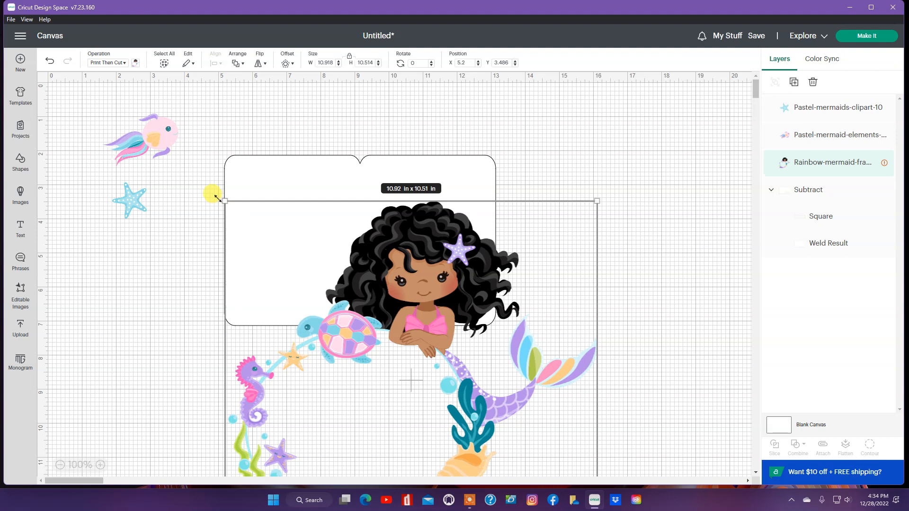
drag(222, 201, 428, 193)
drag(471, 278, 442, 248)
drag(470, 176, 442, 203)
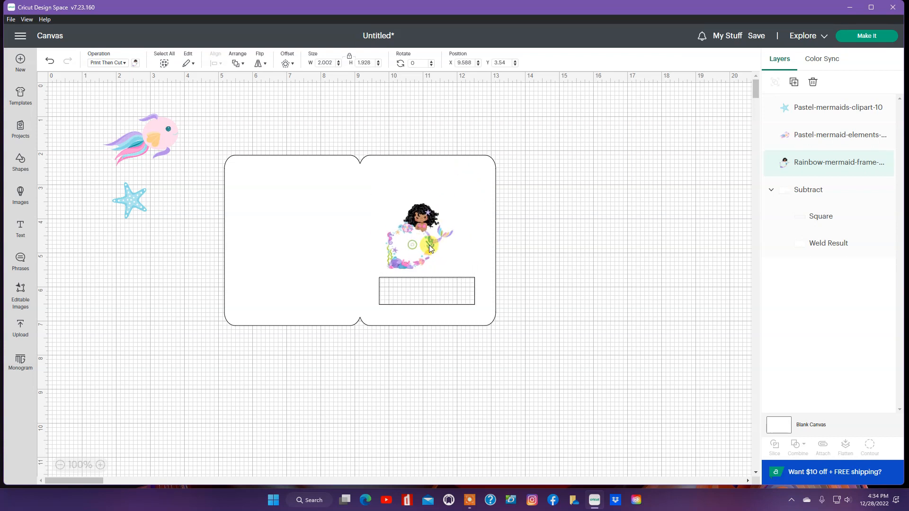
drag(430, 249, 426, 252)
- Shrink the pink fish and place it inside the mermaid wreath frame
click(626, 240)
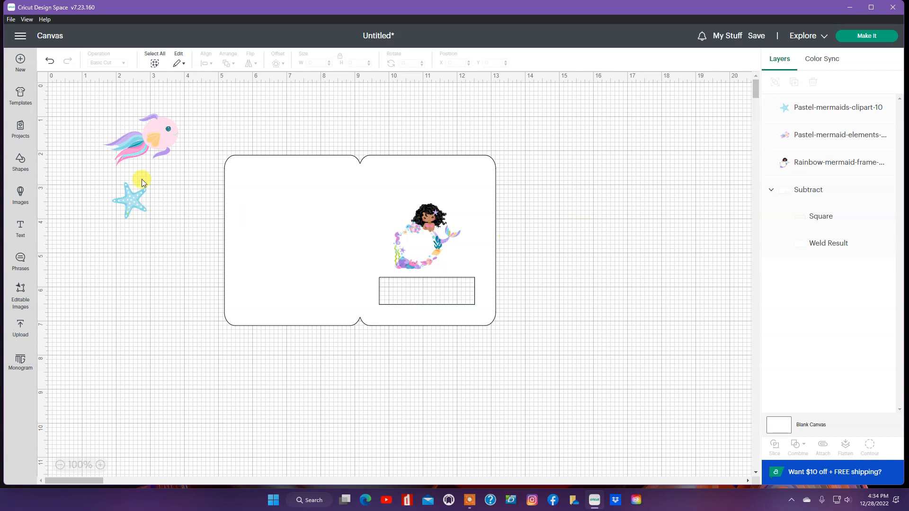
click(151, 148)
drag(179, 113, 424, 246)
click(520, 246)
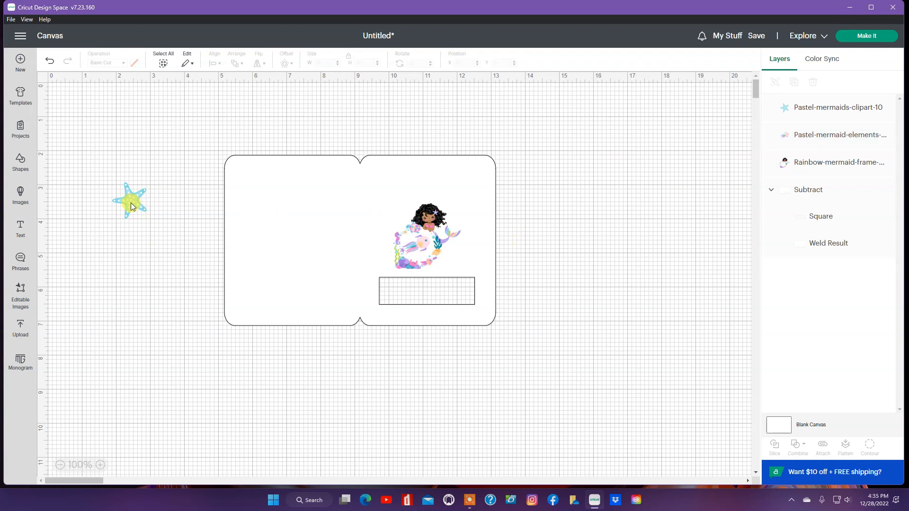
- Add a text reading "Happy Birthday" with the celebrant's name on a second line
click(26, 232)
click(92, 228)
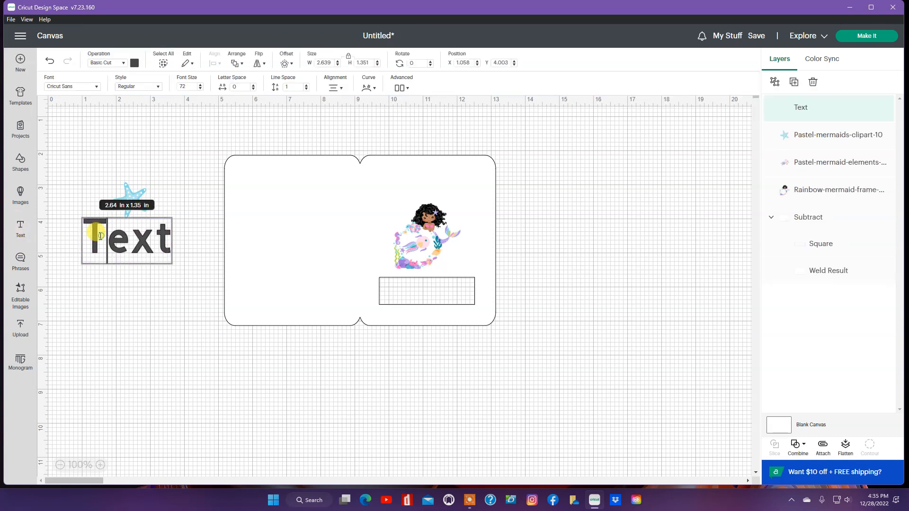
drag(86, 238, 201, 245)
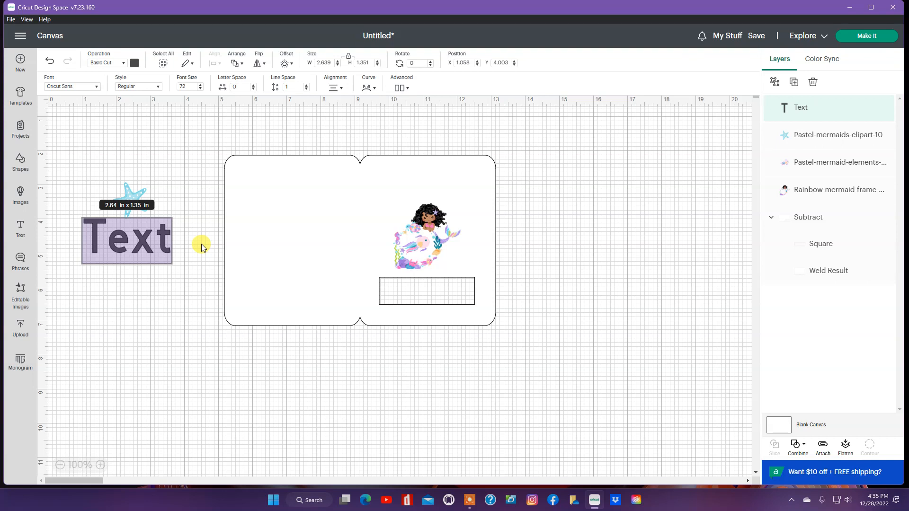
text(HAPPY)
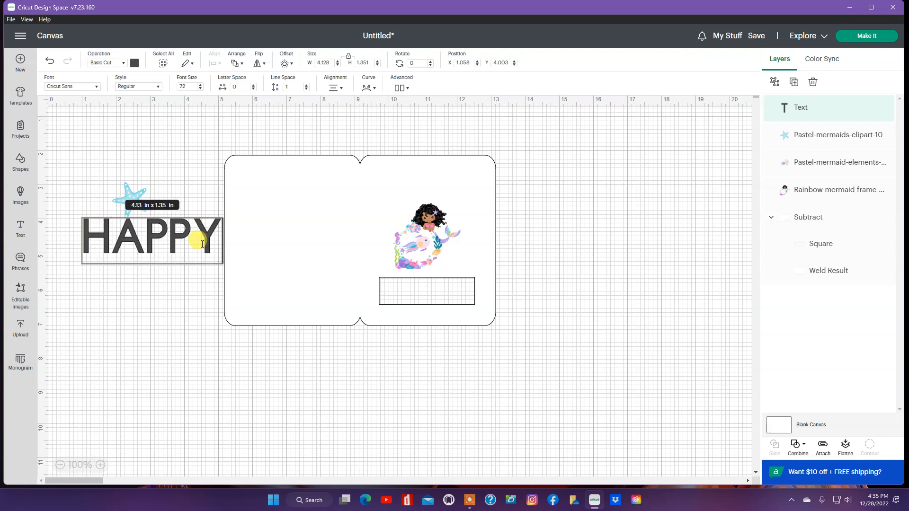
key(BackSpace)
key(BackSpace)
key(BackSpace)
key(BackSpace)
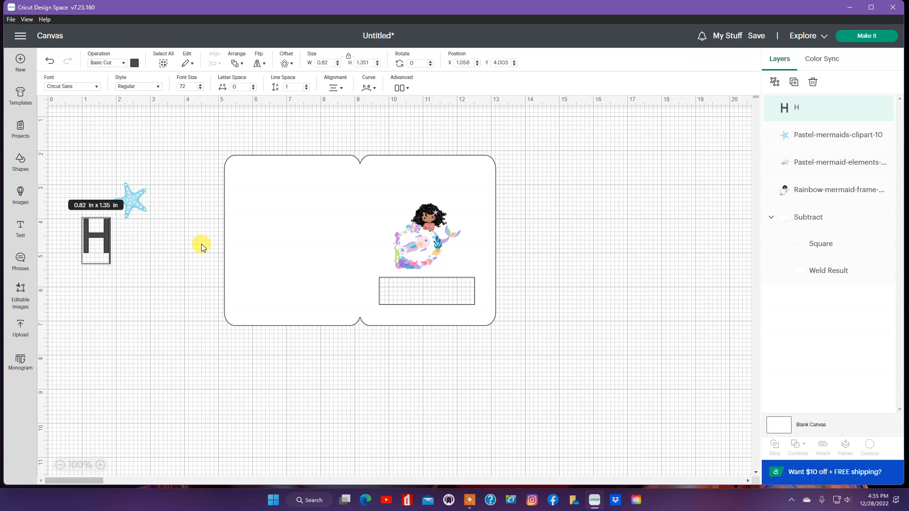
text(appy )
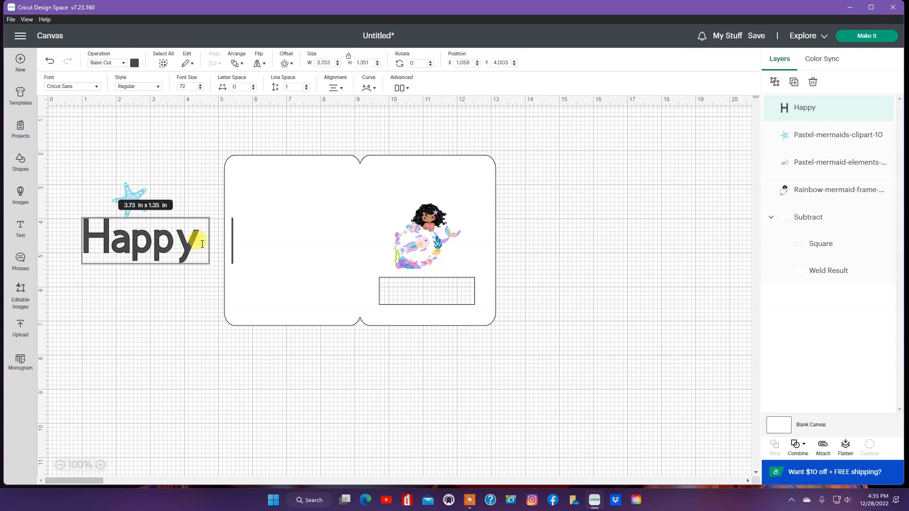
text(Birthday)
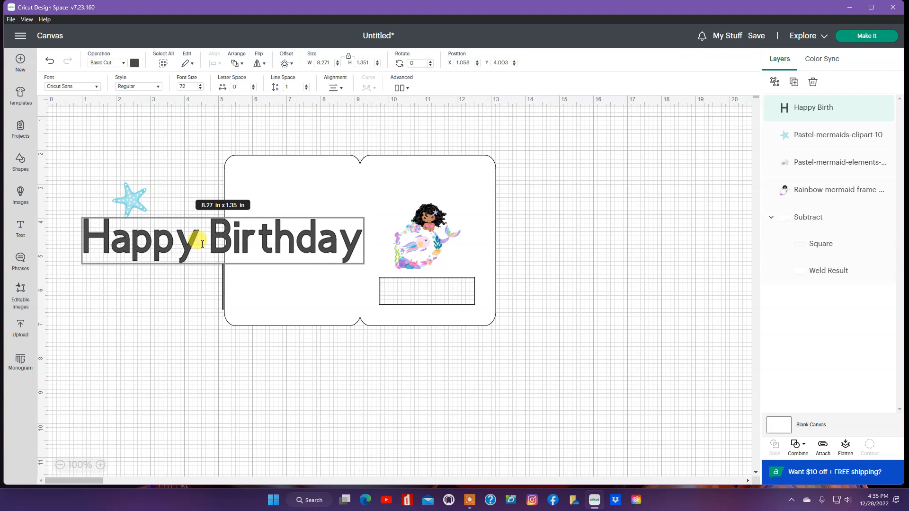
key(Return)
text(Anna M)
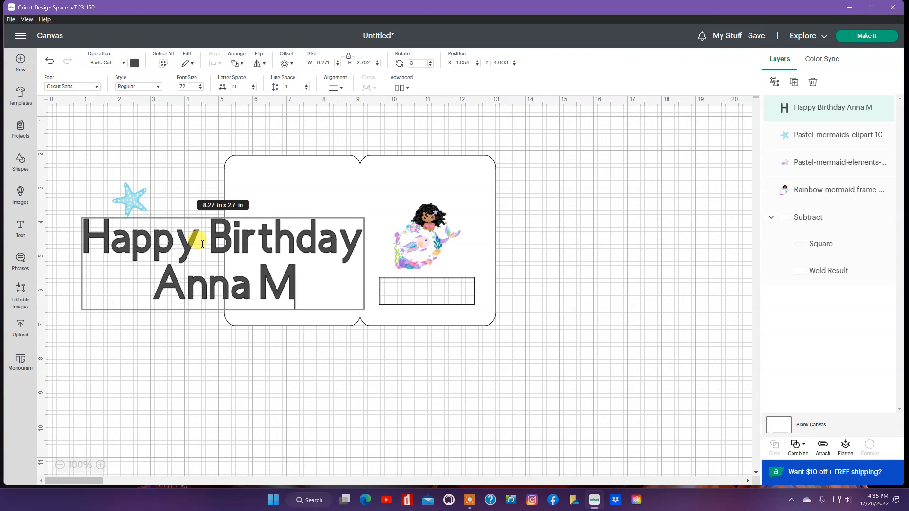
text(arie)
- Shrink the birthday text to about 3.19 by 0.92 in and place it above the mermaid at about X 9.53, Y 2.45
click(227, 375)
drag(359, 217, 450, 194)
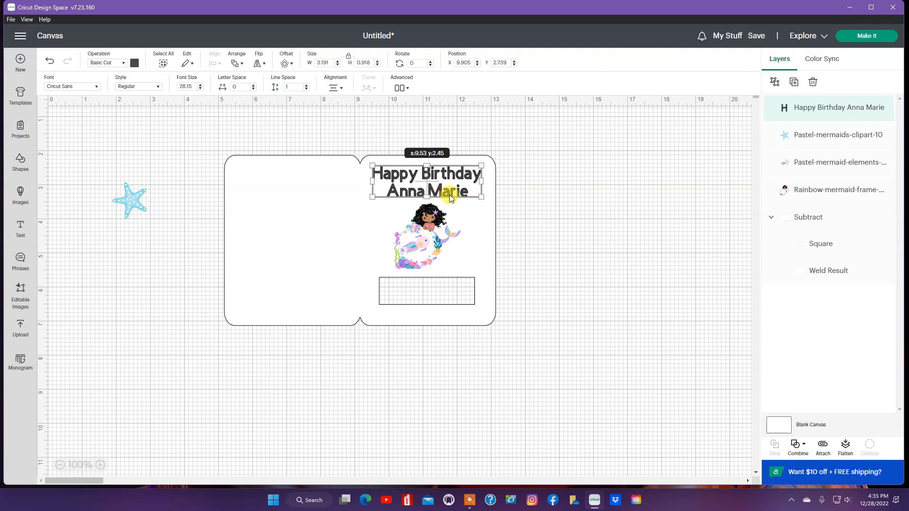
click(529, 201)
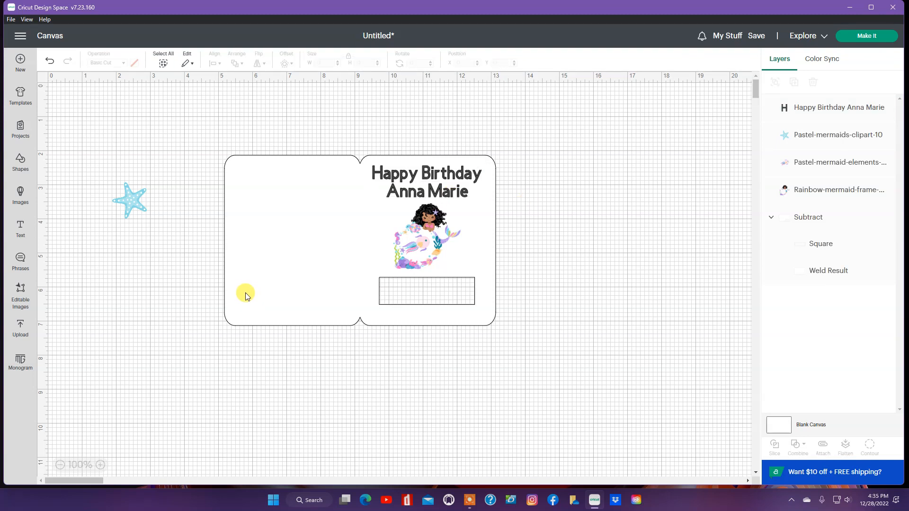
- Change the card shape's material color to red
click(234, 320)
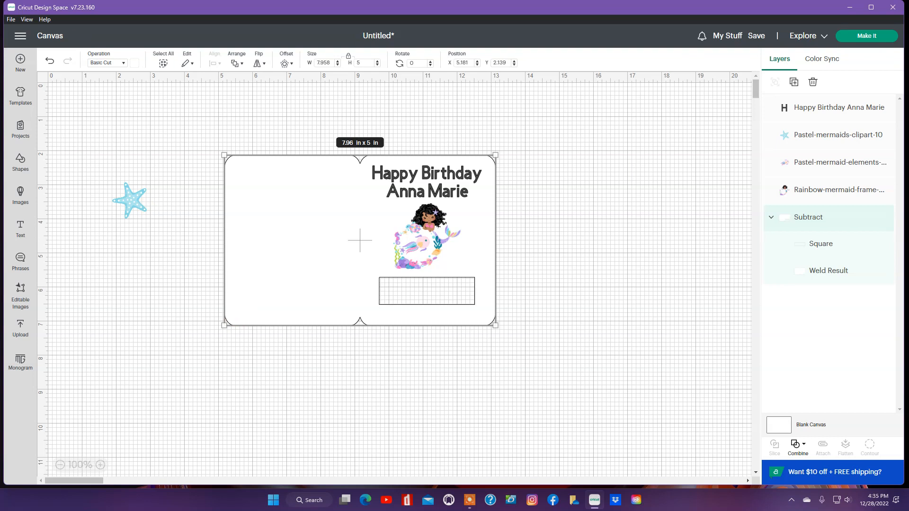
click(135, 65)
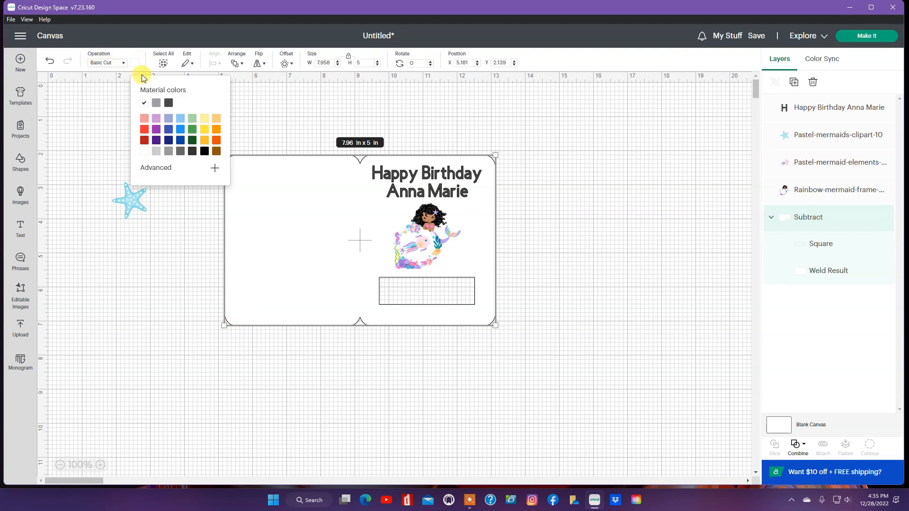
click(141, 128)
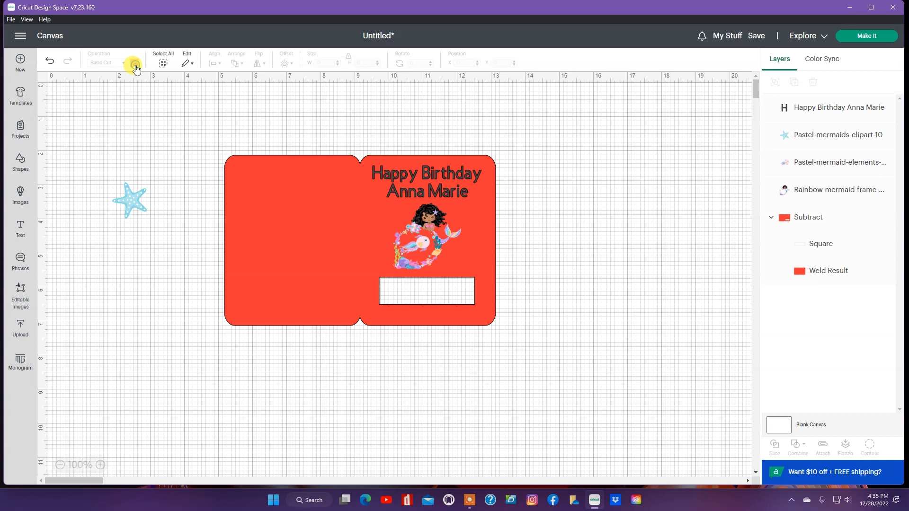
- Recolor the card shape bright pink using the advanced custom color options
click(245, 209)
click(135, 63)
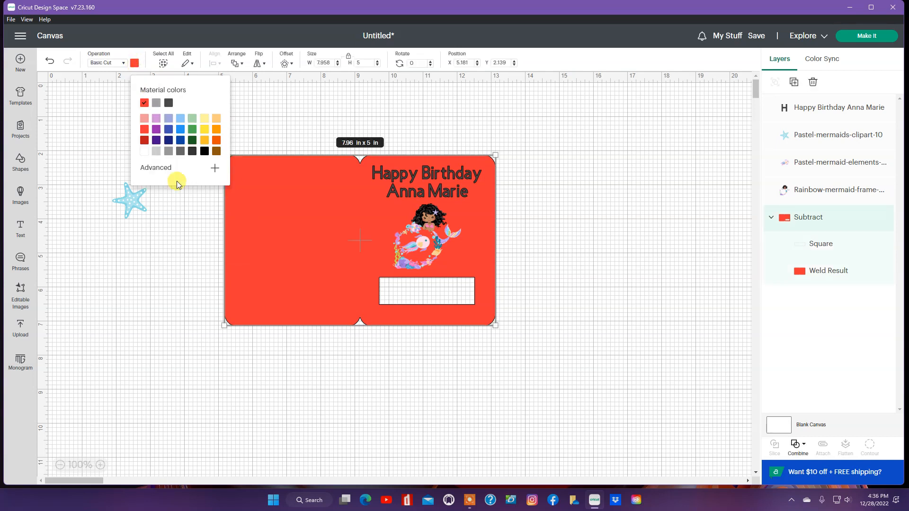
click(215, 171)
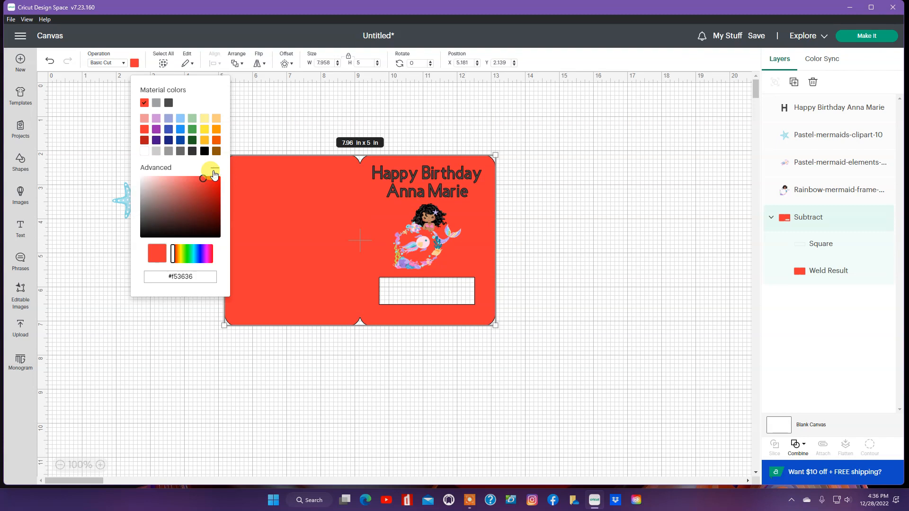
click(207, 256)
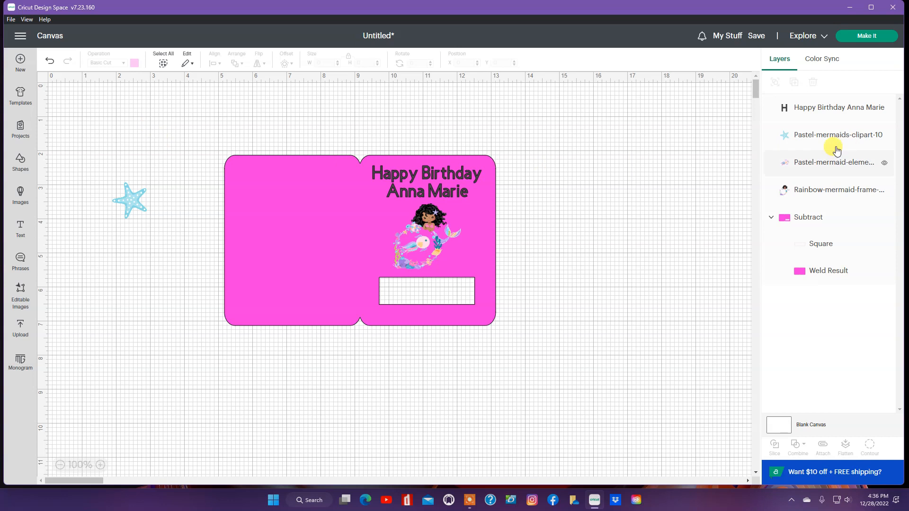
- Find the system font Tails Mermaid by searching "mermaid", apply it to the birthday text, and bookmark it
click(437, 181)
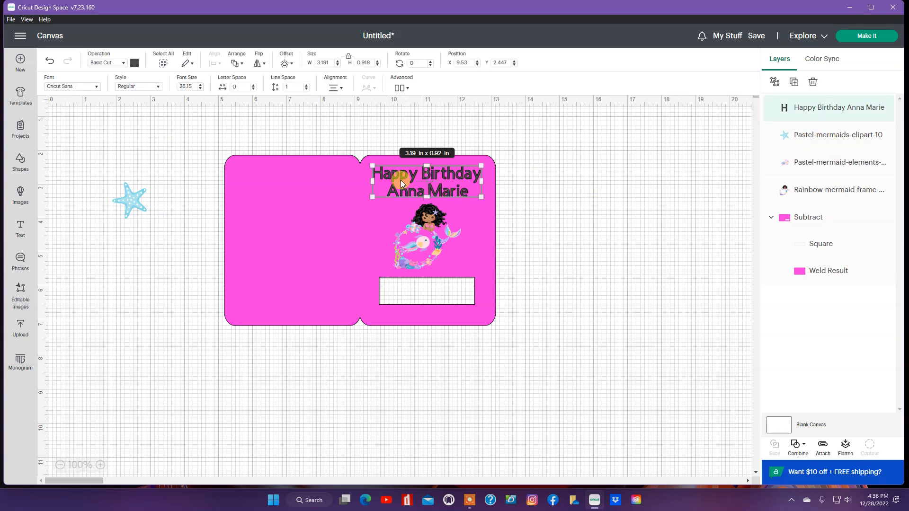
click(94, 86)
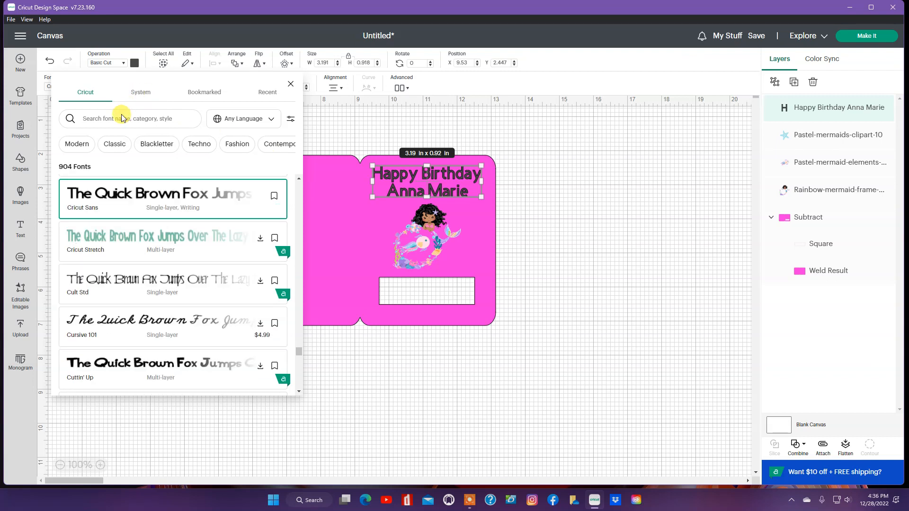
click(141, 92)
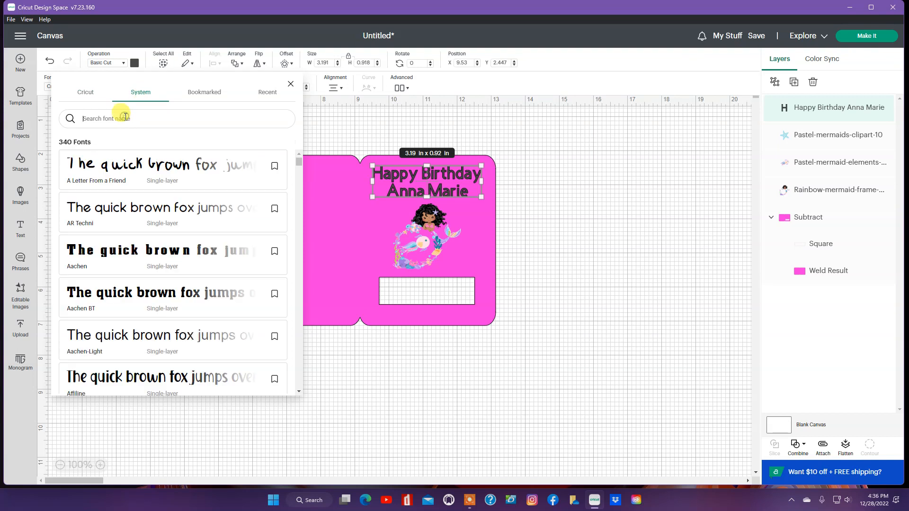
text(mermaid)
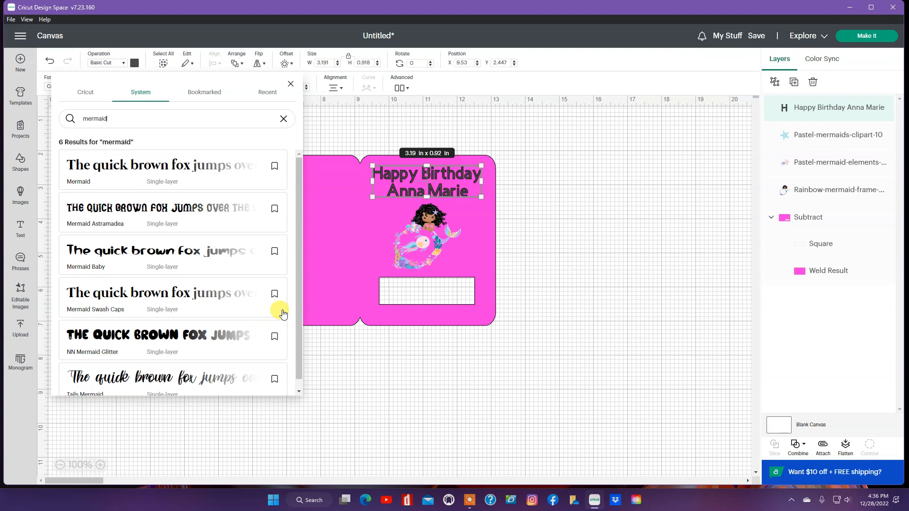
drag(297, 265, 295, 303)
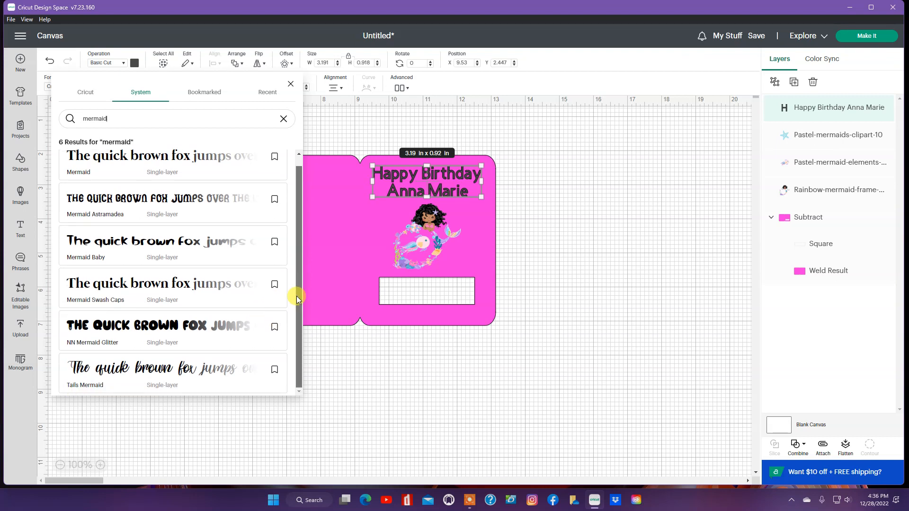
click(188, 372)
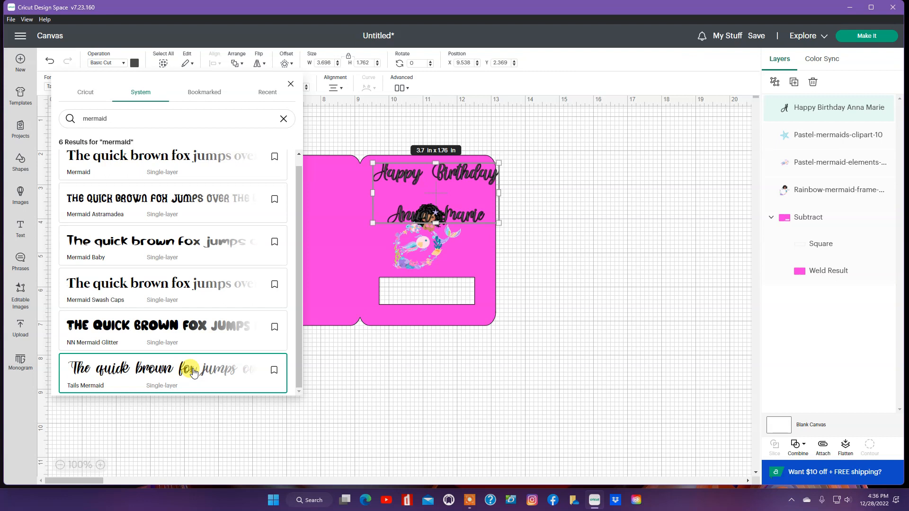
click(274, 370)
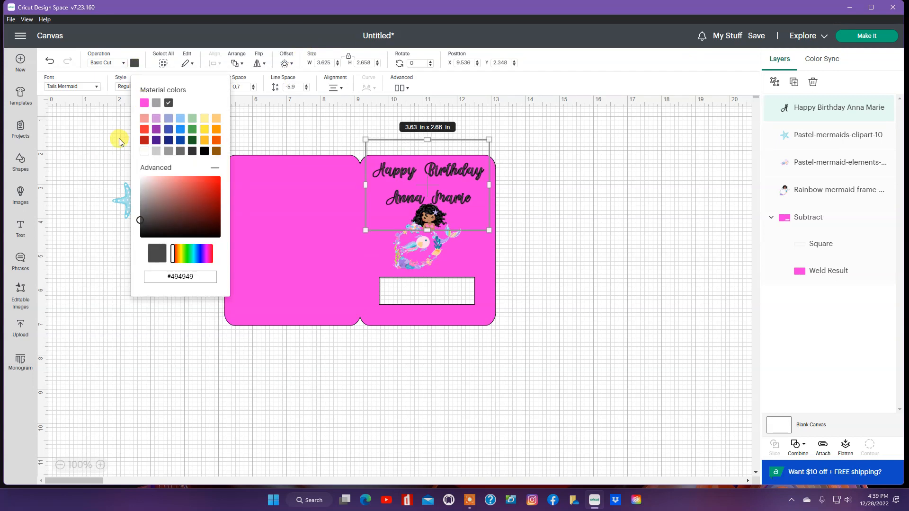
- Change the birthday text's color to white and select the blue starfish layer
click(143, 151)
click(889, 135)
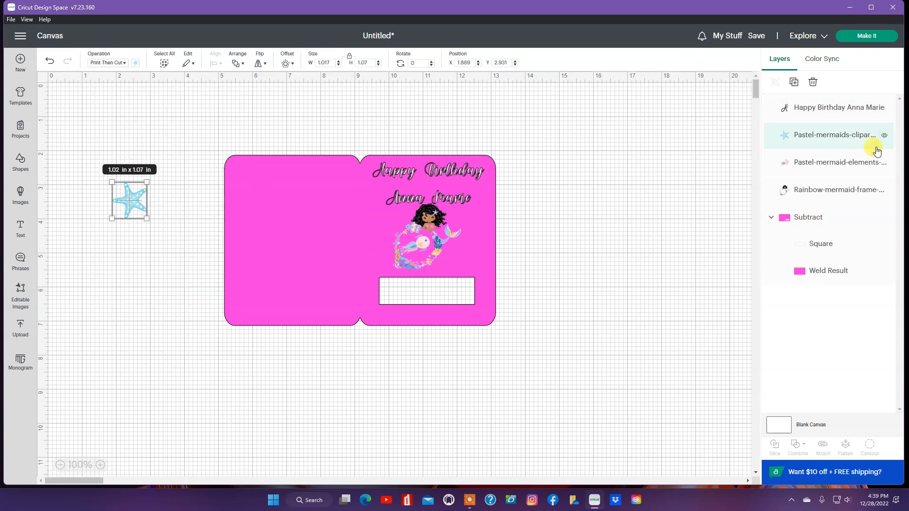
- Hide the blue starfish layer and flatten the card shape, mermaid images and birthday text into one printable layer
click(883, 135)
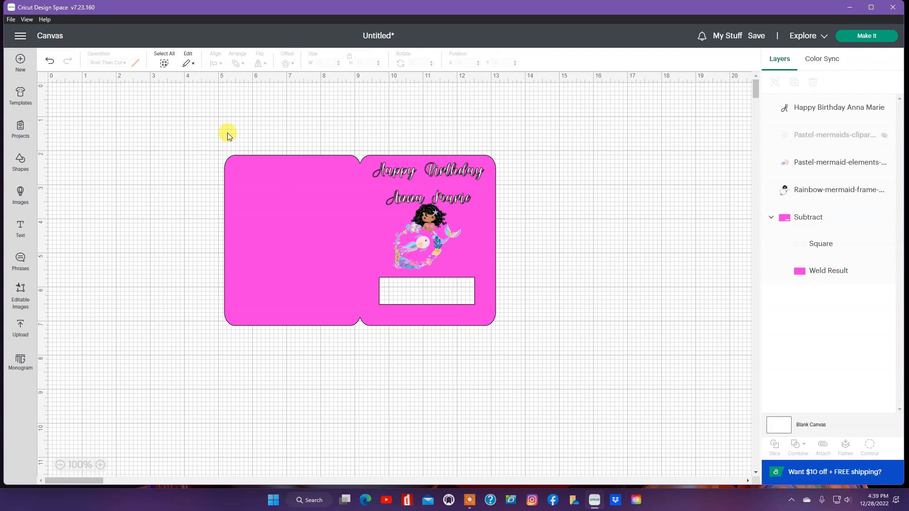
drag(224, 141, 549, 383)
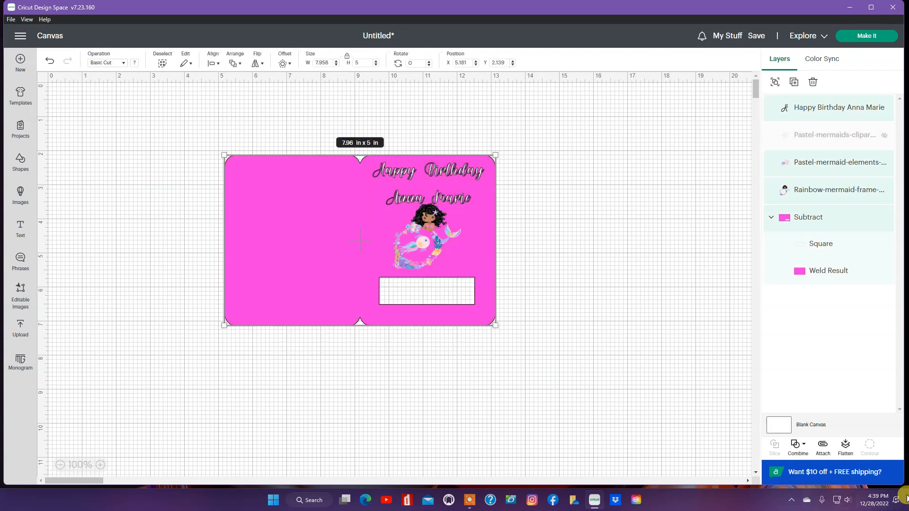
click(845, 445)
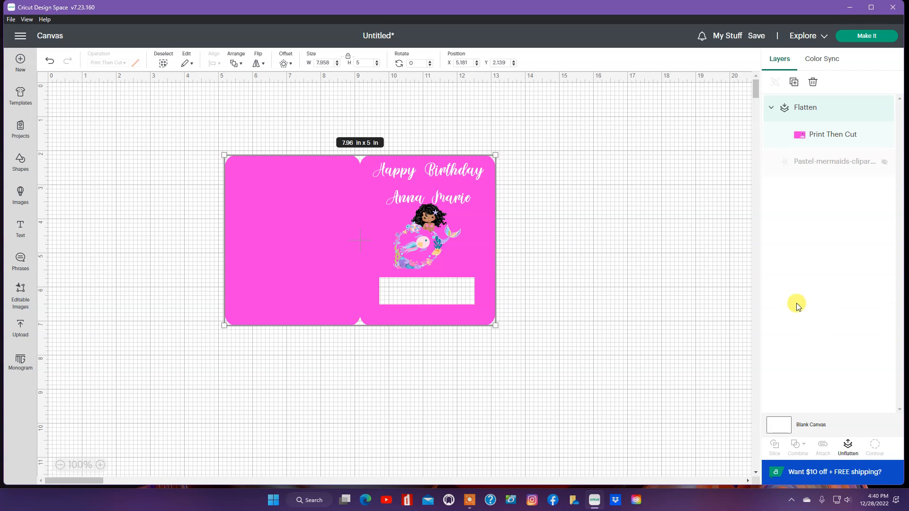
click(503, 189)
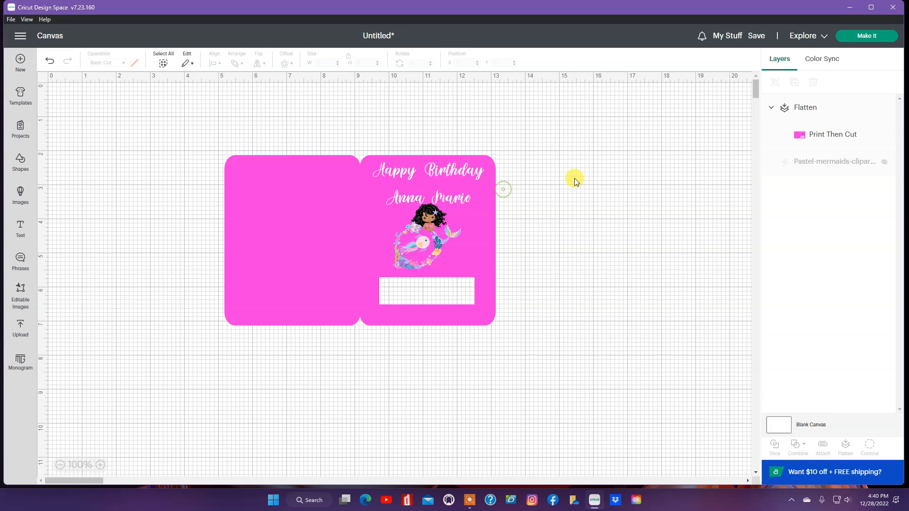
- Add a score line and place it vertically along the fold between the card's two panels
click(19, 160)
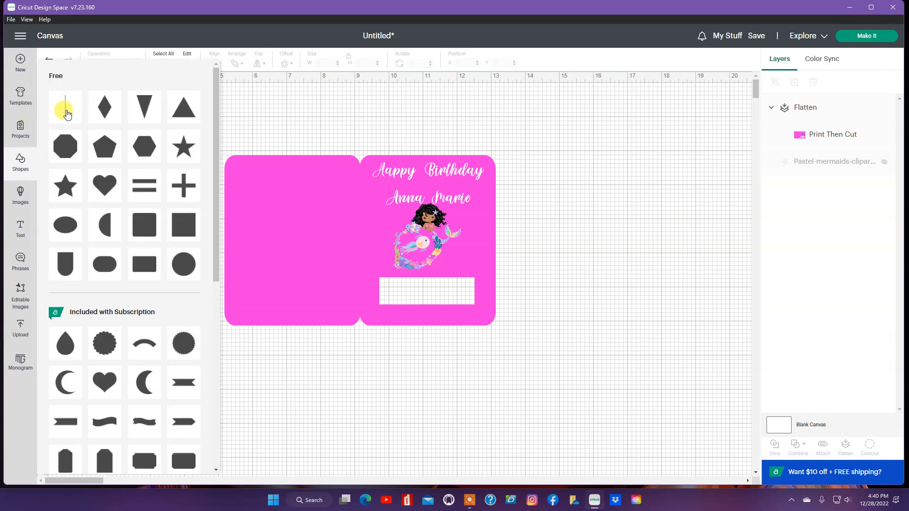
click(63, 108)
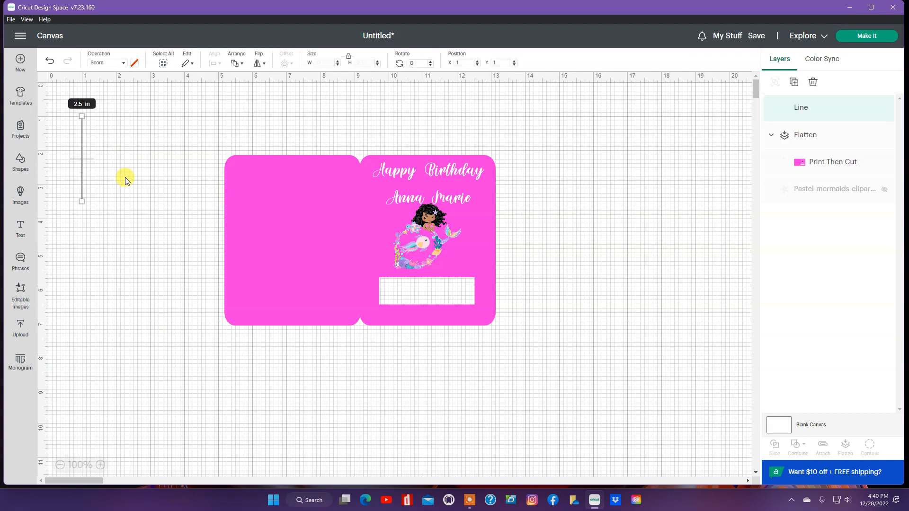
drag(83, 161, 362, 202)
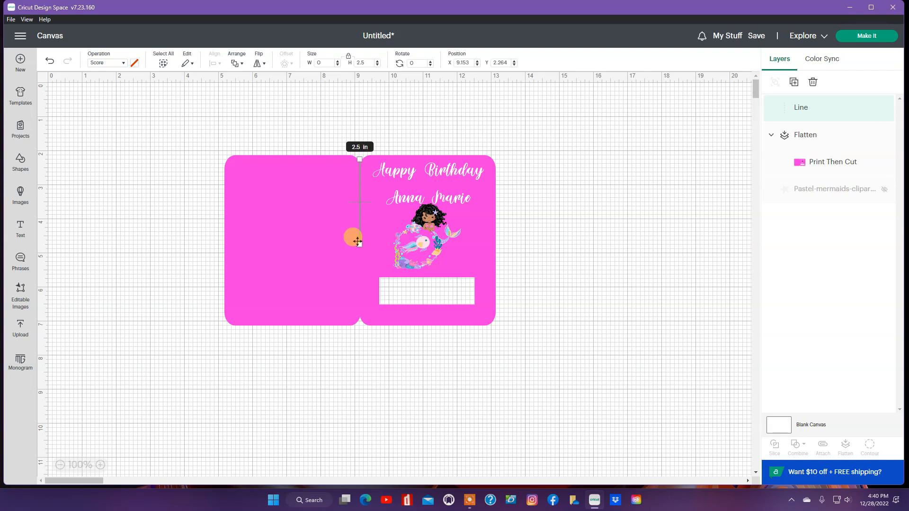
- Lengthen the score line to 4.9 in so it spans the fold, and attach it to the flattened card
click(377, 62)
click(377, 62)
click(378, 62)
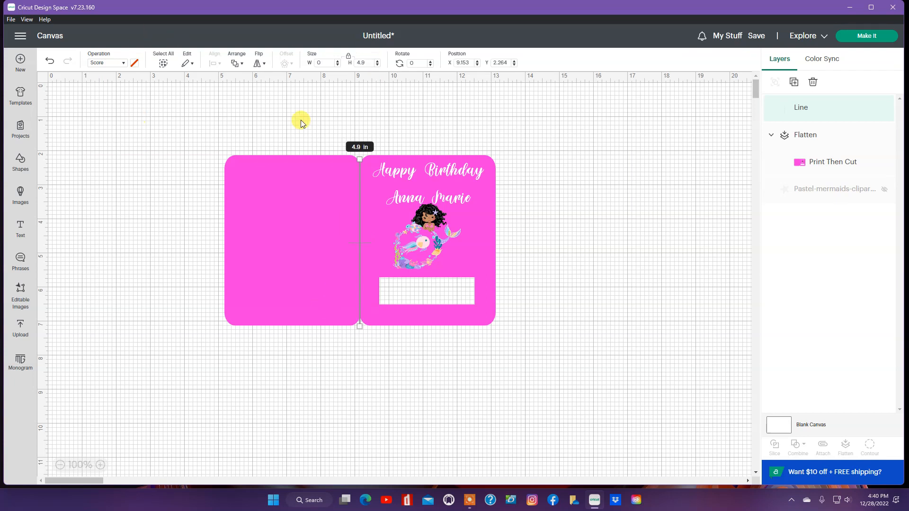
click(378, 64)
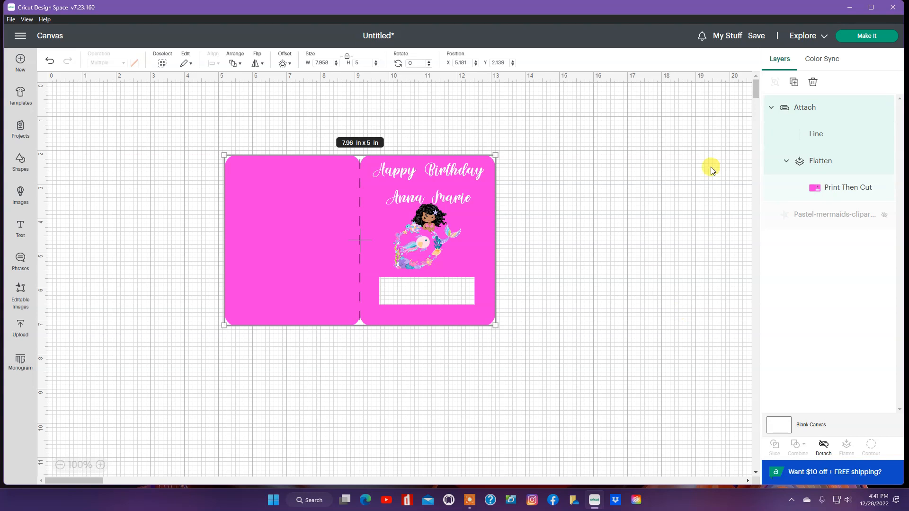
- Send the finished card project to the mat preparation preview
click(871, 36)
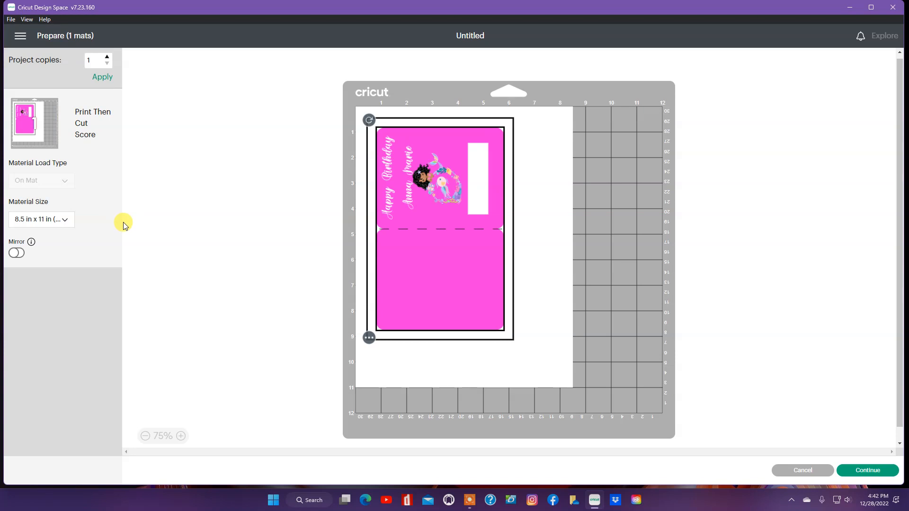
click(470, 503)
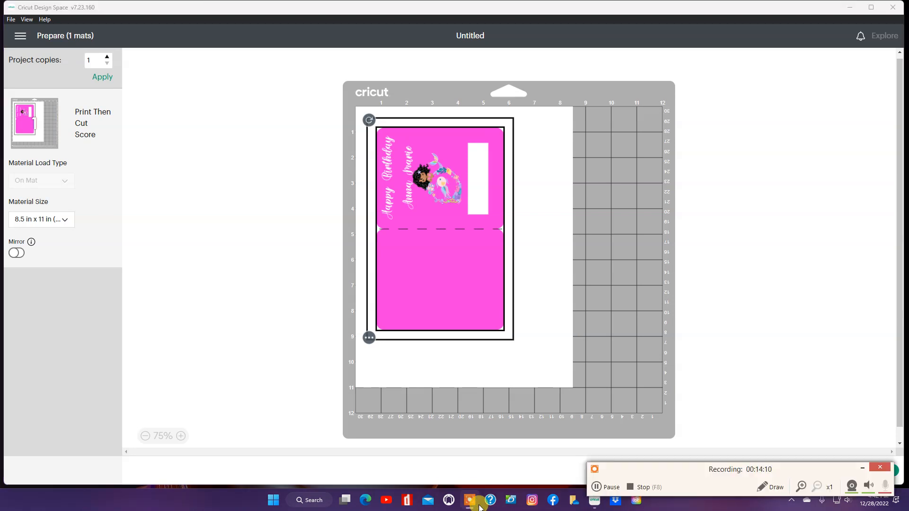